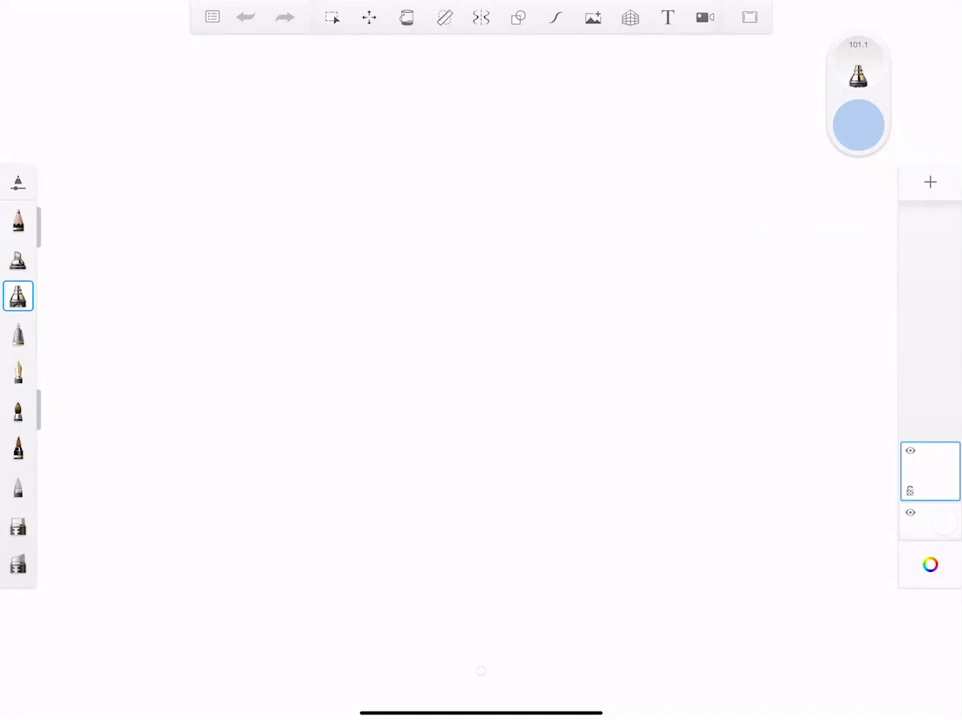
Import the photo of the broken seashell on a dark background from All Photos into the drawing.
{"action": "left_click", "coordinate": [593, 19]}
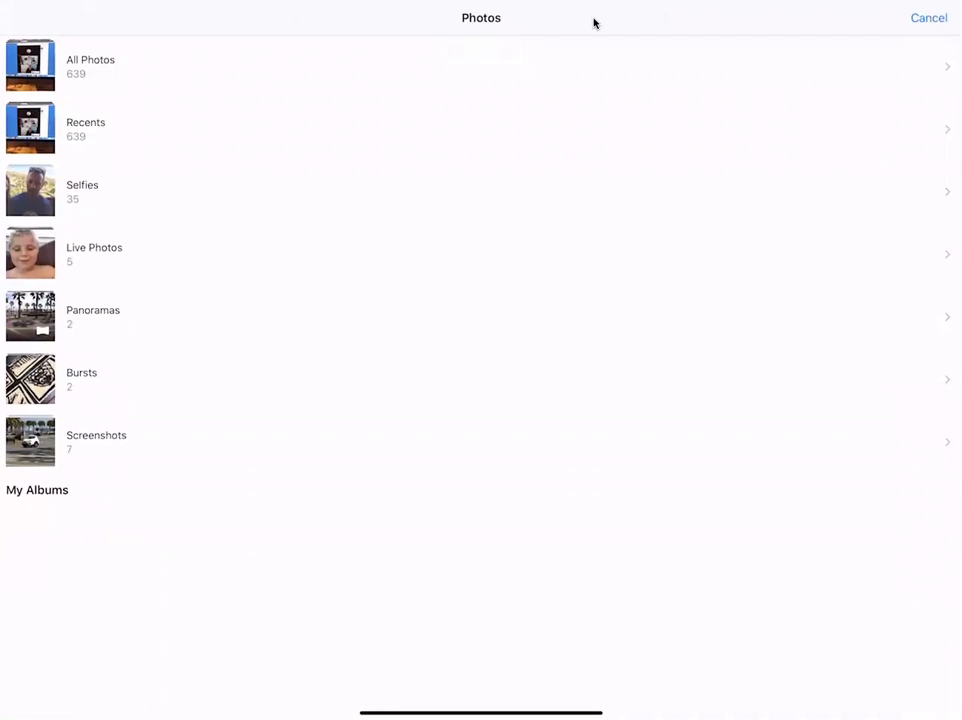
{"action": "left_click", "coordinate": [593, 62]}
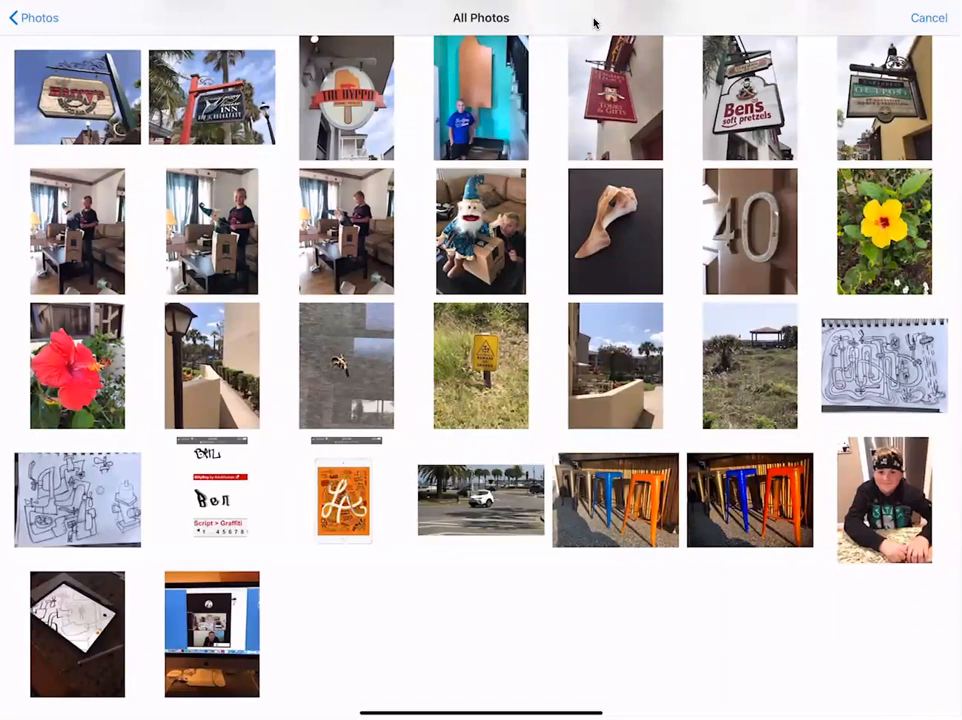
{"action": "left_click", "coordinate": [615, 231]}
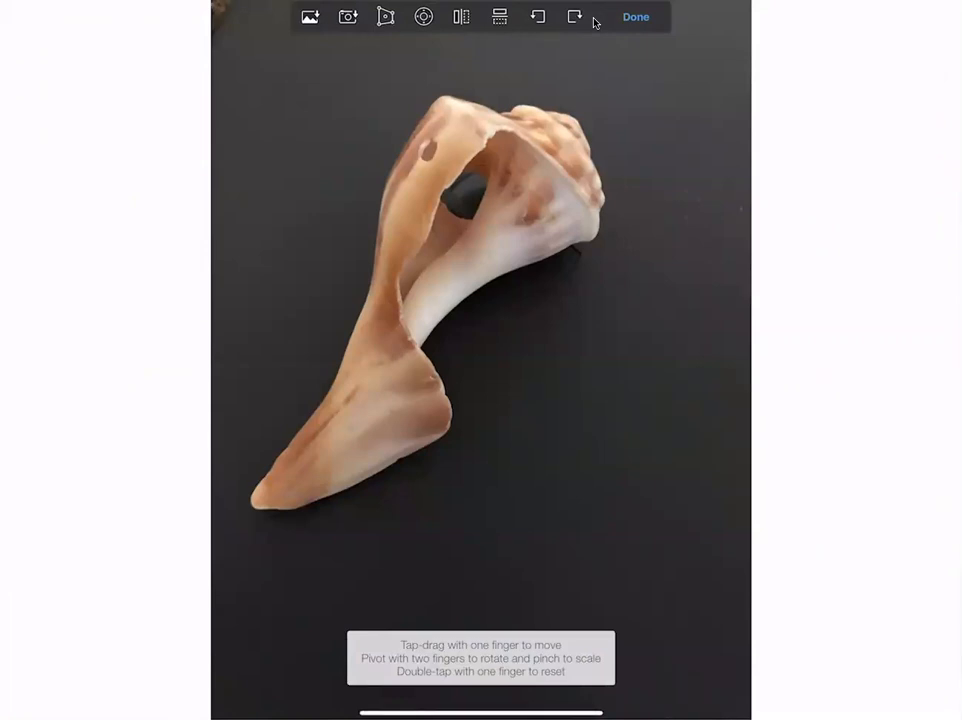
Scale the seashell photo to about 47% at 0° rotation, centre it on the canvas and apply the placement.
{"action": "scroll", "coordinate": [478, 362], "scroll_direction": "down", "scroll_amount": 3}
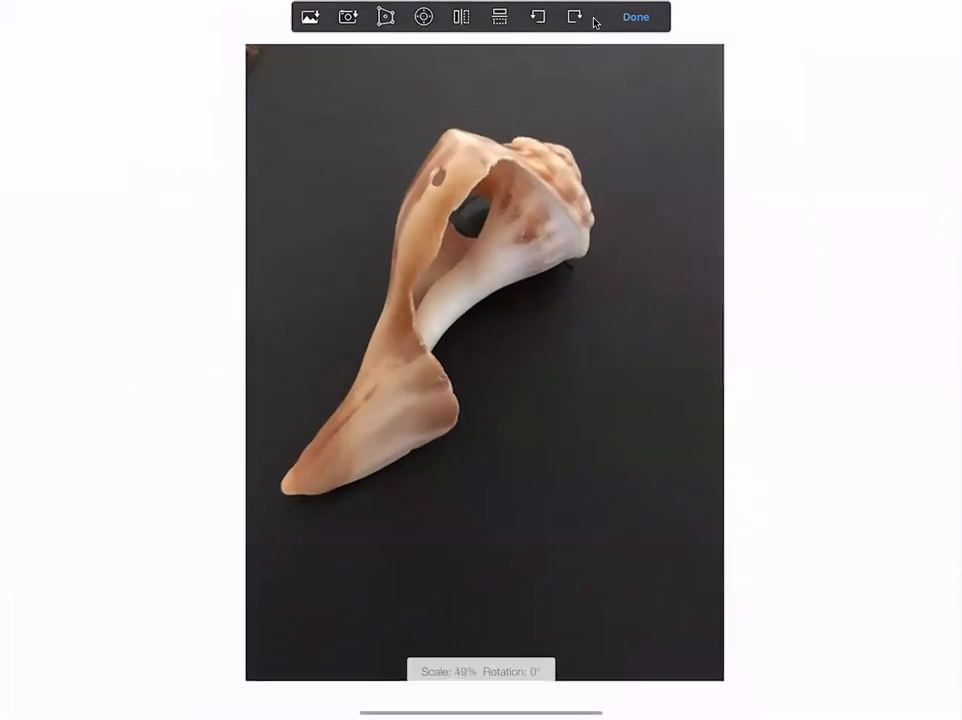
{"action": "scroll", "coordinate": [474, 363], "scroll_direction": "up", "scroll_amount": 1}
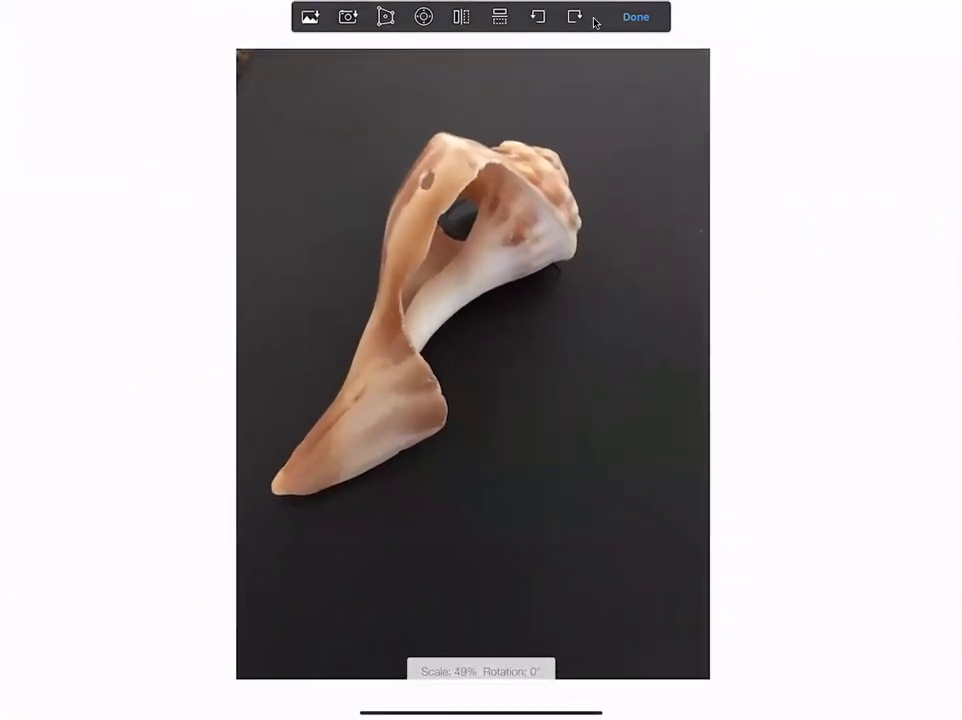
{"action": "scroll", "coordinate": [468, 362], "scroll_direction": "down", "scroll_amount": 2}
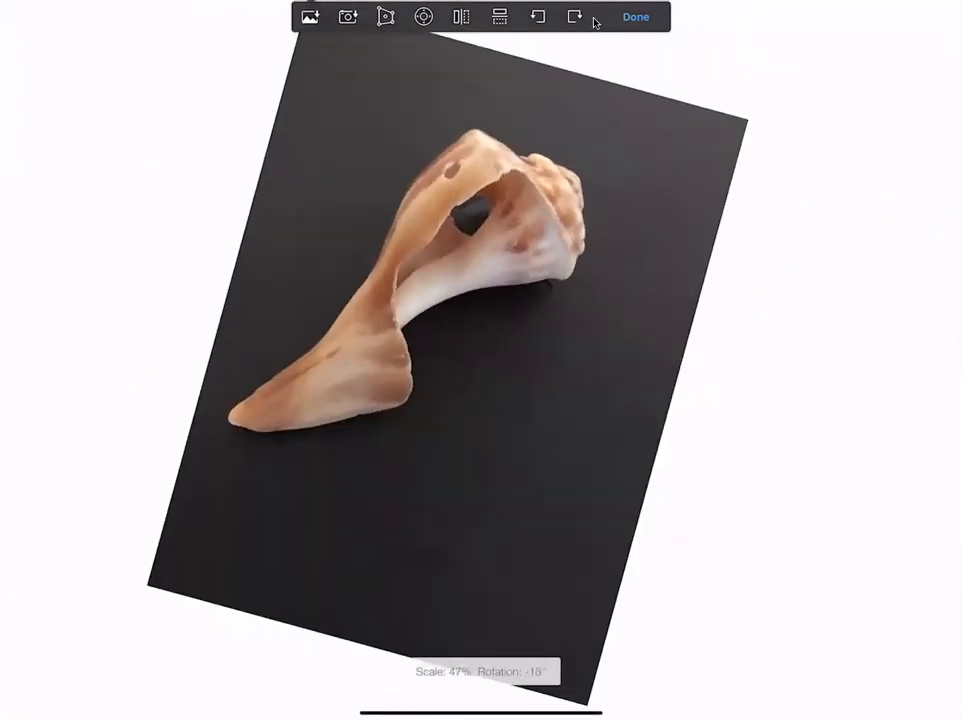
{"action": "scroll", "coordinate": [466, 358], "scroll_direction": "up", "scroll_amount": 1}
{"action": "scroll", "coordinate": [466, 358], "scroll_direction": "down", "scroll_amount": 1}
{"action": "scroll", "coordinate": [460, 375], "scroll_direction": "up", "scroll_amount": 2}
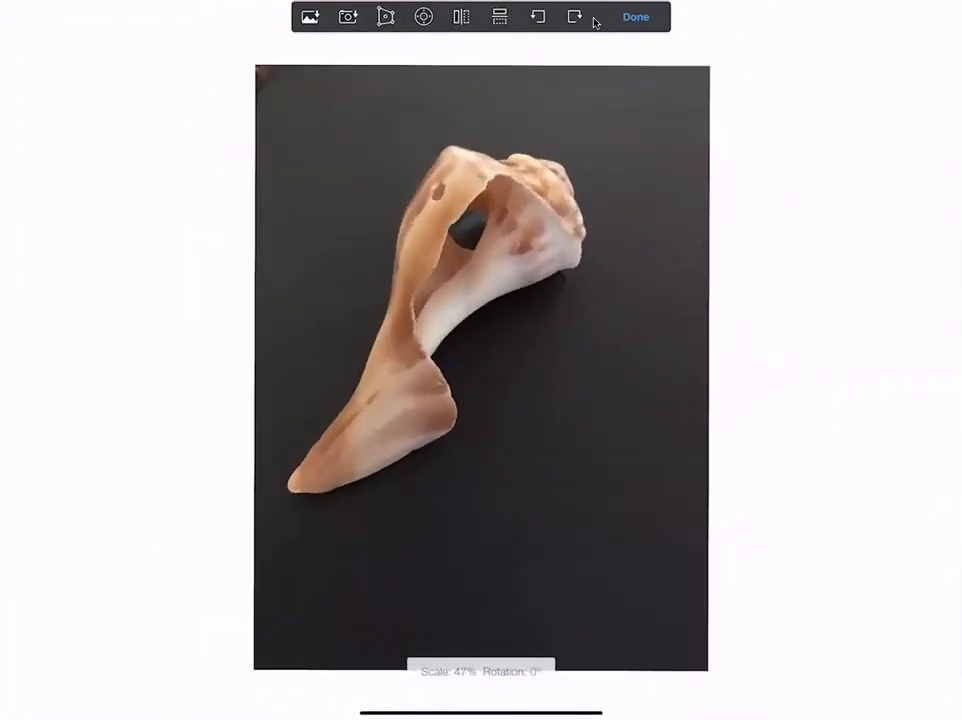
{"action": "scroll", "coordinate": [484, 348], "scroll_direction": "down", "scroll_amount": 1}
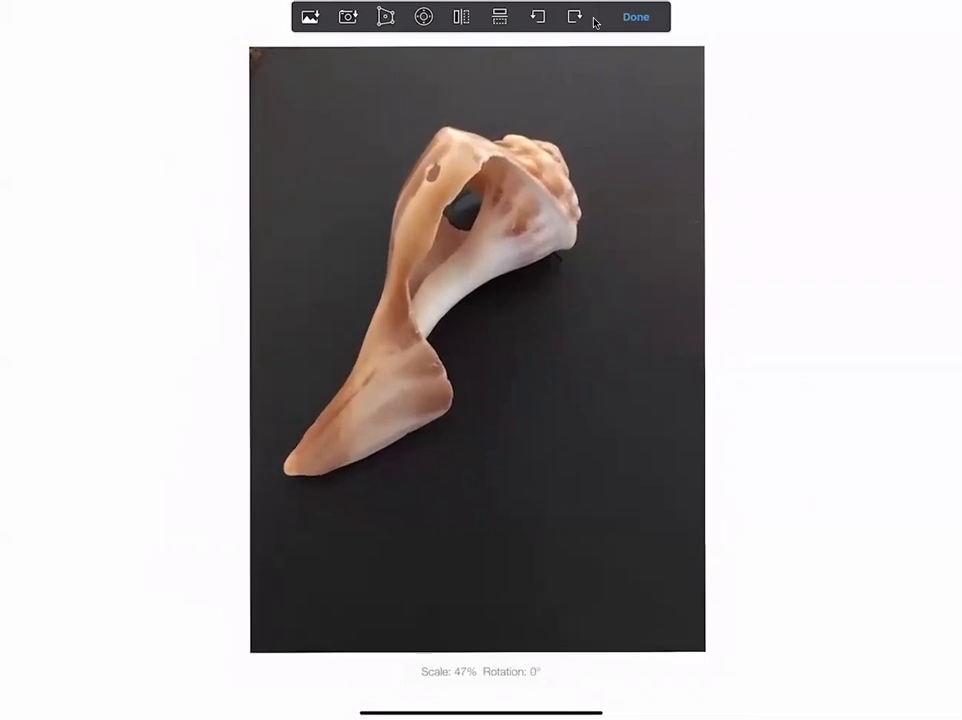
{"action": "left_click_drag", "start_coordinate": [480, 350], "coordinate": [496, 350]}
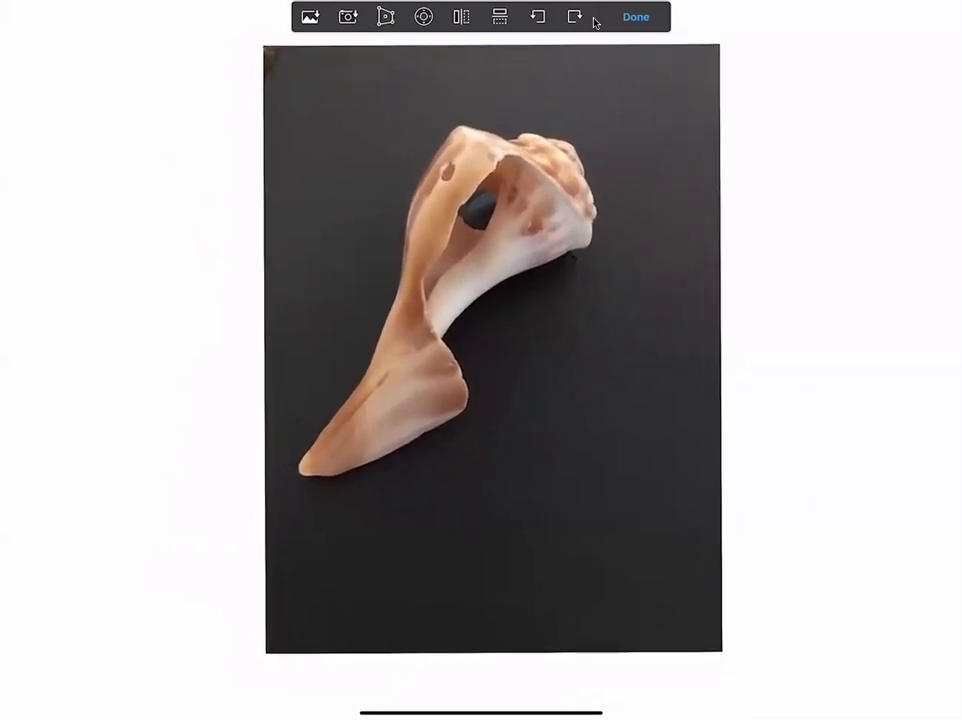
{"action": "scroll", "coordinate": [490, 348], "scroll_direction": "up", "scroll_amount": 1}
{"action": "scroll", "coordinate": [490, 348], "scroll_direction": "down", "scroll_amount": 1}
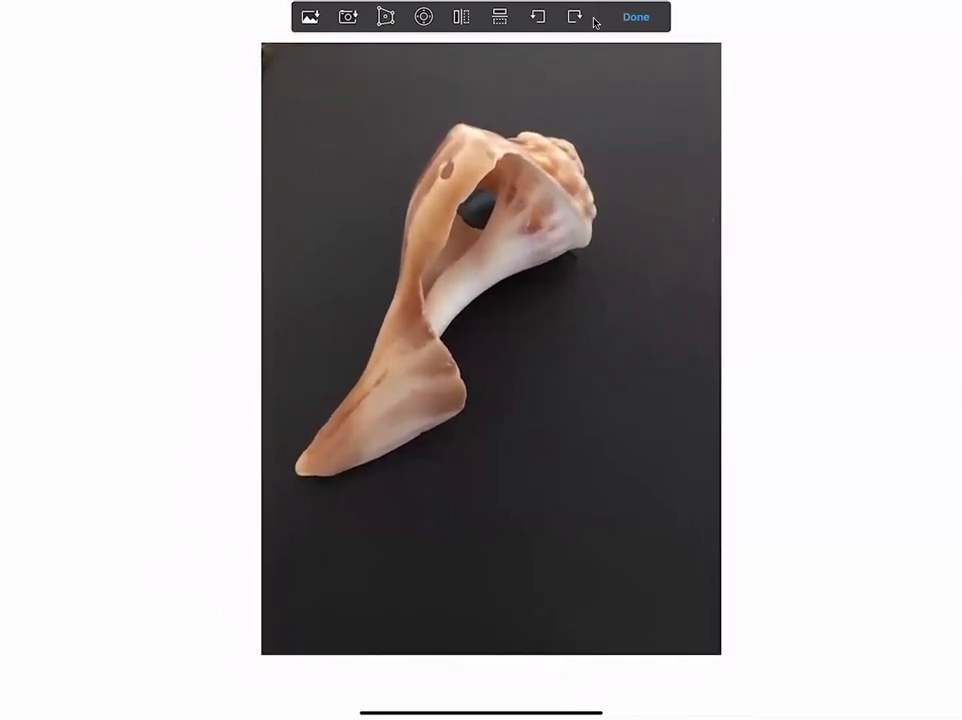
{"action": "left_click", "coordinate": [636, 17]}
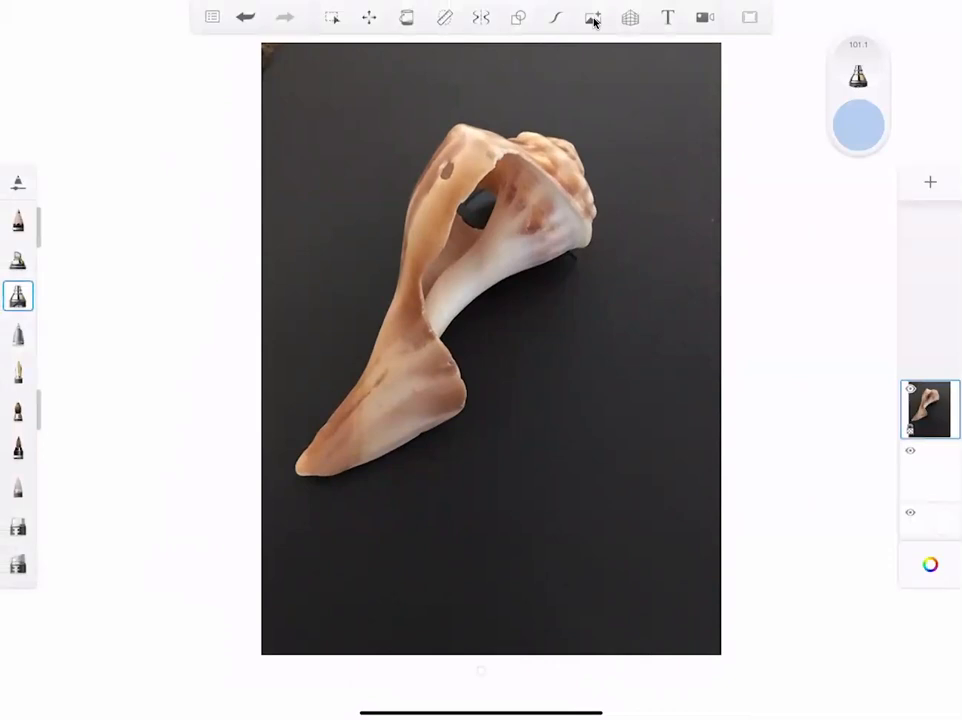
Add a layer above the photo and set up the Tattoo Inker brush with a near-white blue, HSL 212, 54, 96.
{"action": "left_click", "coordinate": [930, 182]}
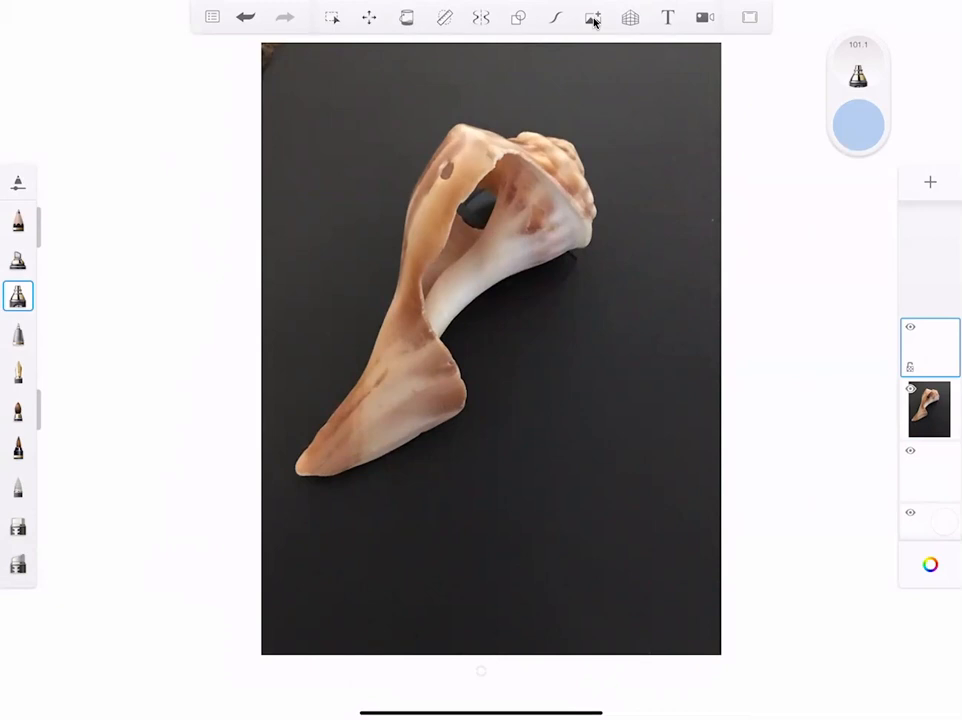
{"action": "left_click", "coordinate": [18, 448]}
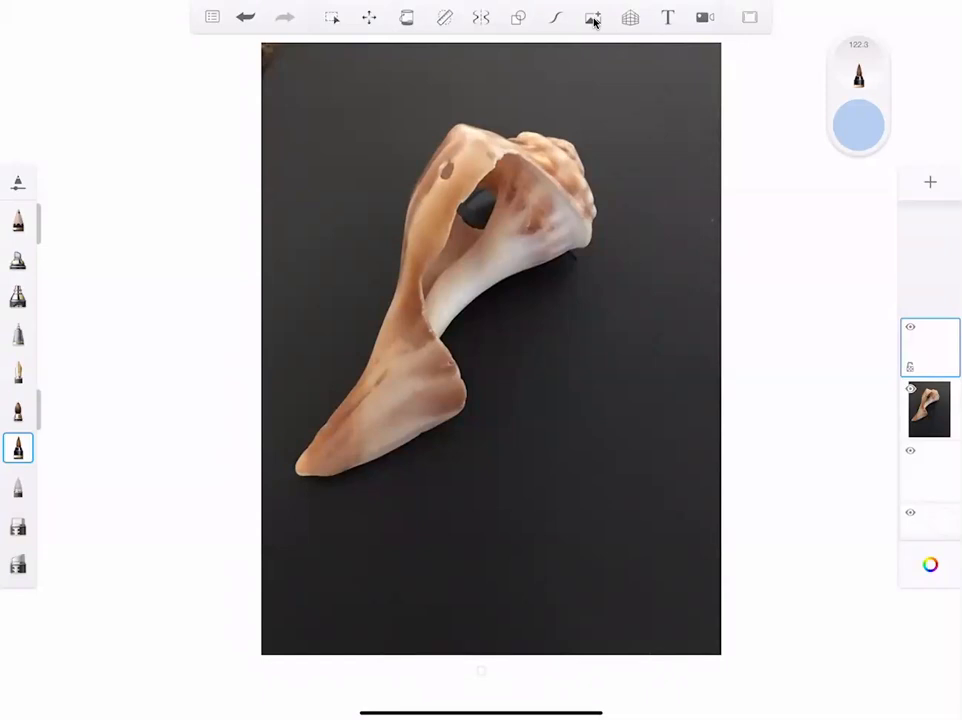
{"action": "left_click", "coordinate": [594, 20]}
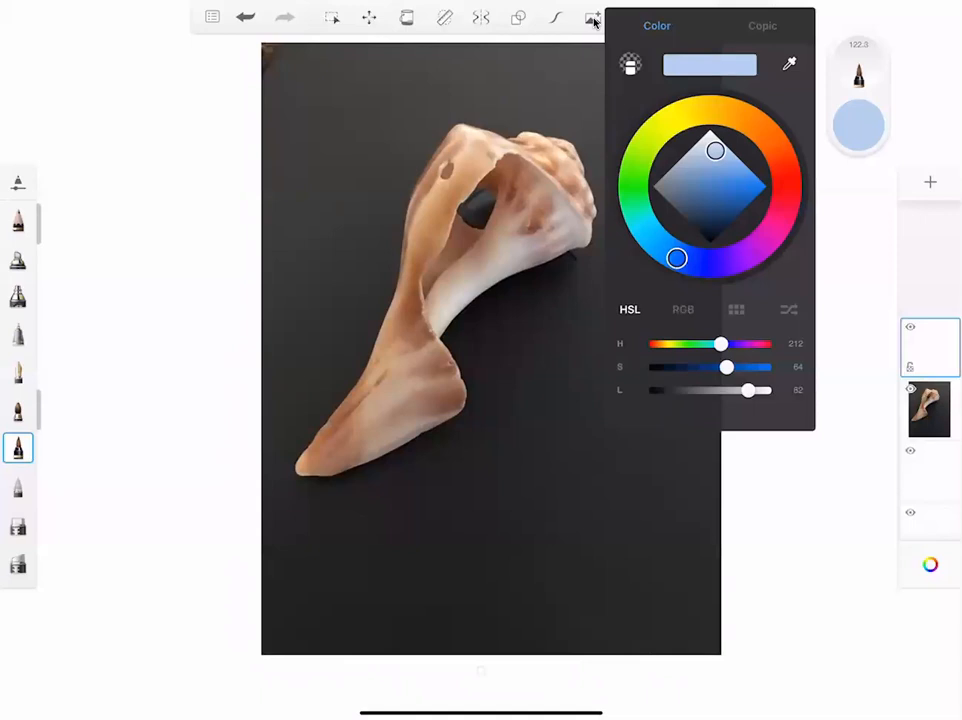
{"action": "left_click_drag", "start_coordinate": [715, 150], "coordinate": [709, 134]}
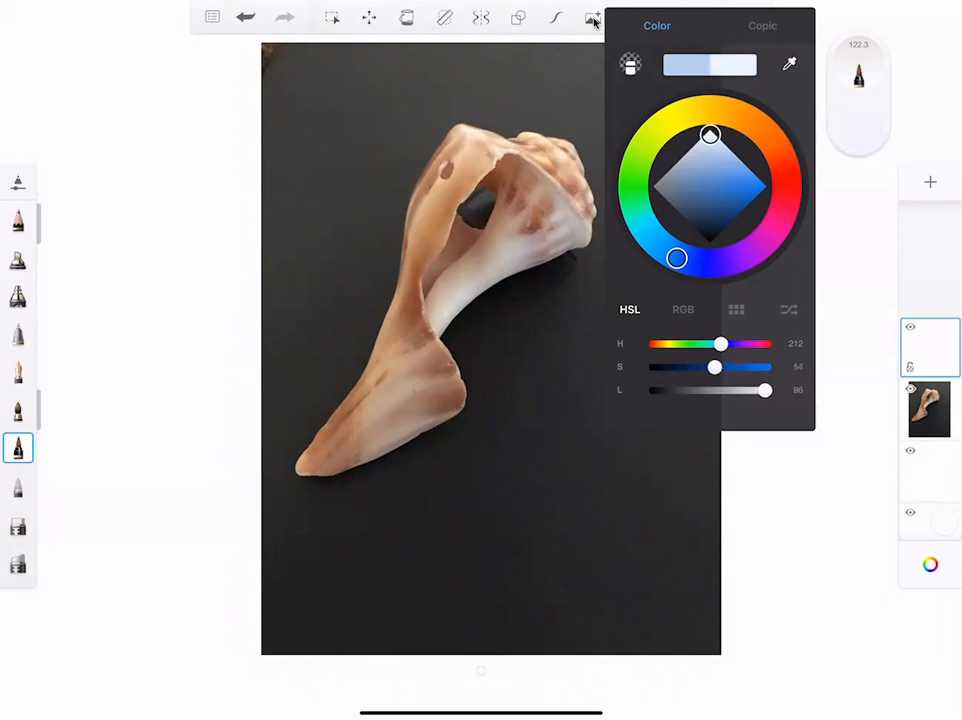
{"action": "left_click", "coordinate": [930, 565]}
{"action": "left_click", "coordinate": [18, 448]}
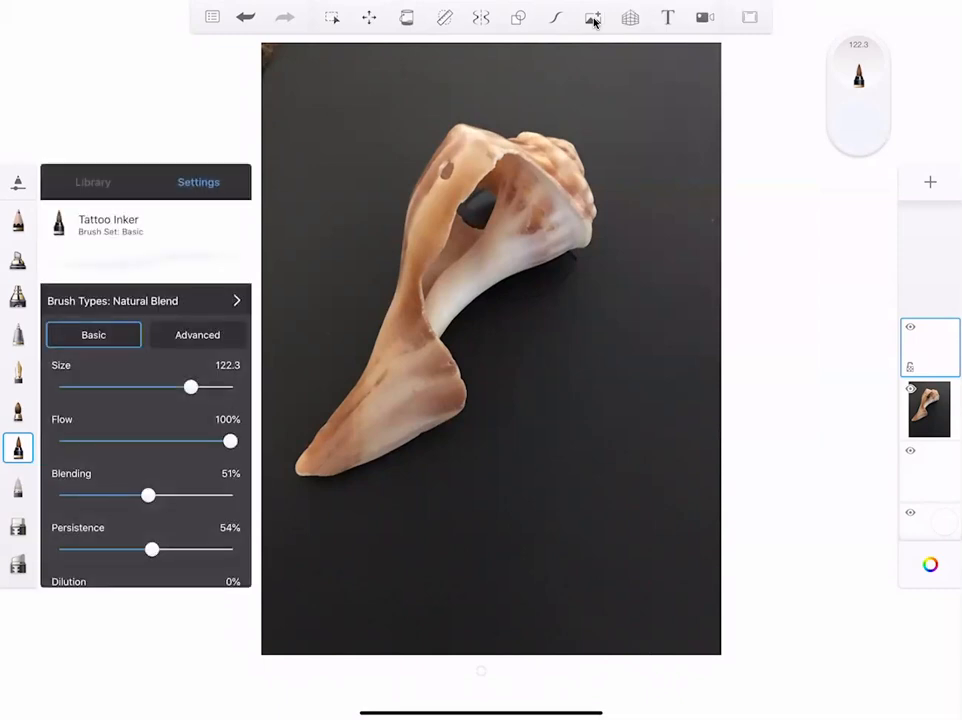
{"action": "left_click", "coordinate": [18, 448]}
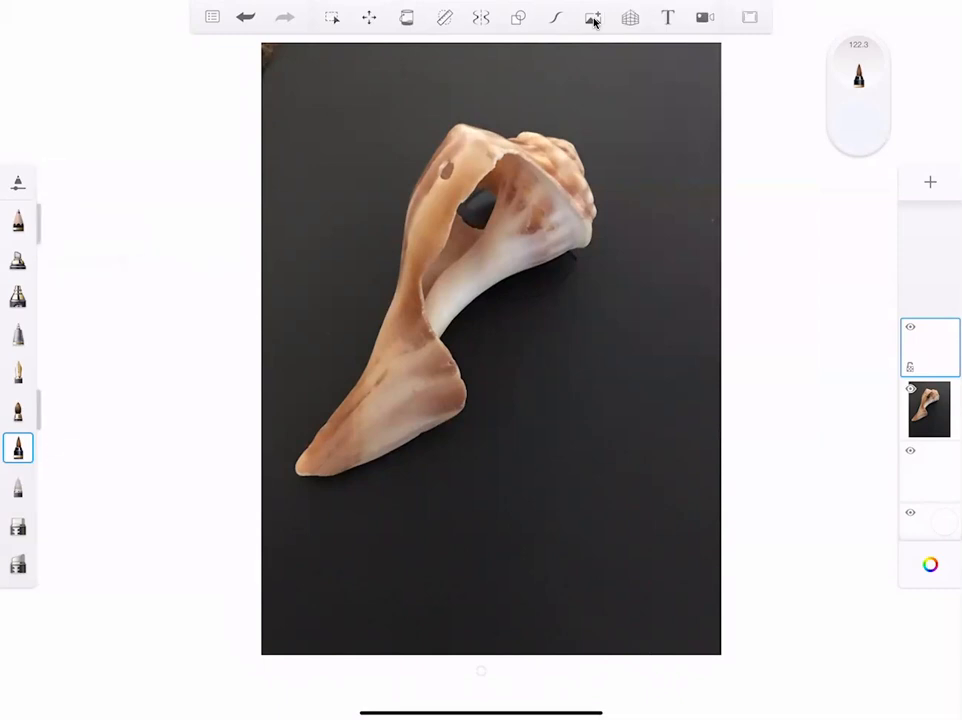
Ink a loose white contour around the whole seashell, just outside its edges.
{"action": "mouse_move", "coordinate": [296, 484]}
{"action": "left_mouse_down"}
{"action": "mouse_move", "coordinate": [354, 477]}
{"action": "mouse_move", "coordinate": [452, 429]}
{"action": "mouse_move", "coordinate": [462, 434]}
{"action": "left_mouse_up"}
{"action": "mouse_move", "coordinate": [452, 329]}
{"action": "left_mouse_down"}
{"action": "mouse_move", "coordinate": [466, 412]}
{"action": "mouse_move", "coordinate": [501, 408]}
{"action": "left_mouse_up"}
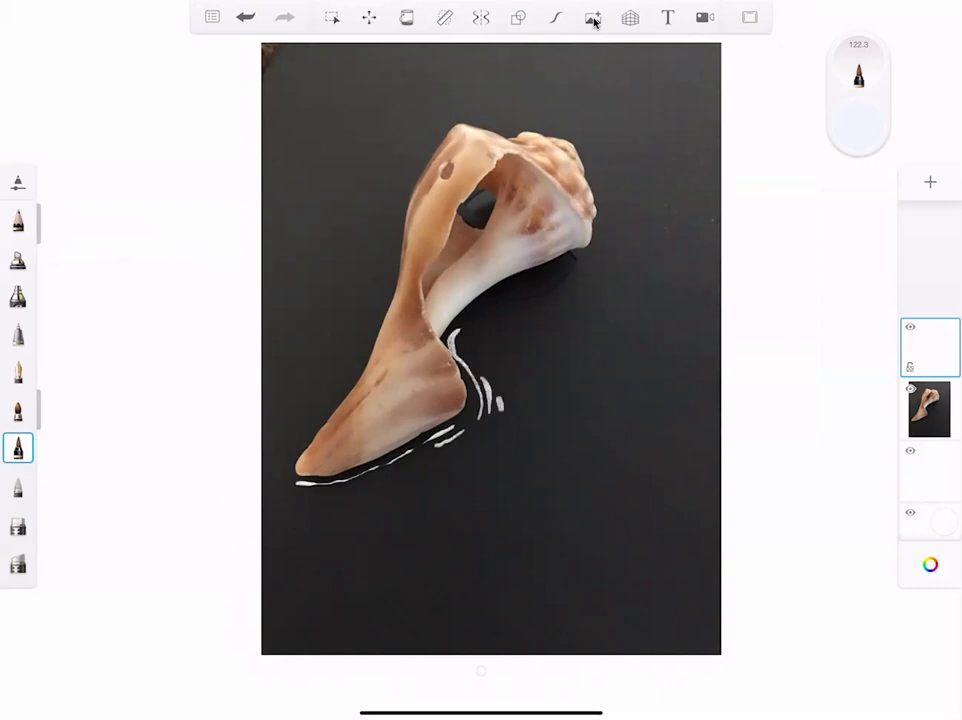
{"action": "mouse_move", "coordinate": [465, 318]}
{"action": "left_mouse_down"}
{"action": "mouse_move", "coordinate": [588, 254]}
{"action": "mouse_move", "coordinate": [604, 224]}
{"action": "mouse_move", "coordinate": [600, 198]}
{"action": "left_mouse_up"}
{"action": "left_click_drag", "start_coordinate": [588, 152], "coordinate": [604, 212]}
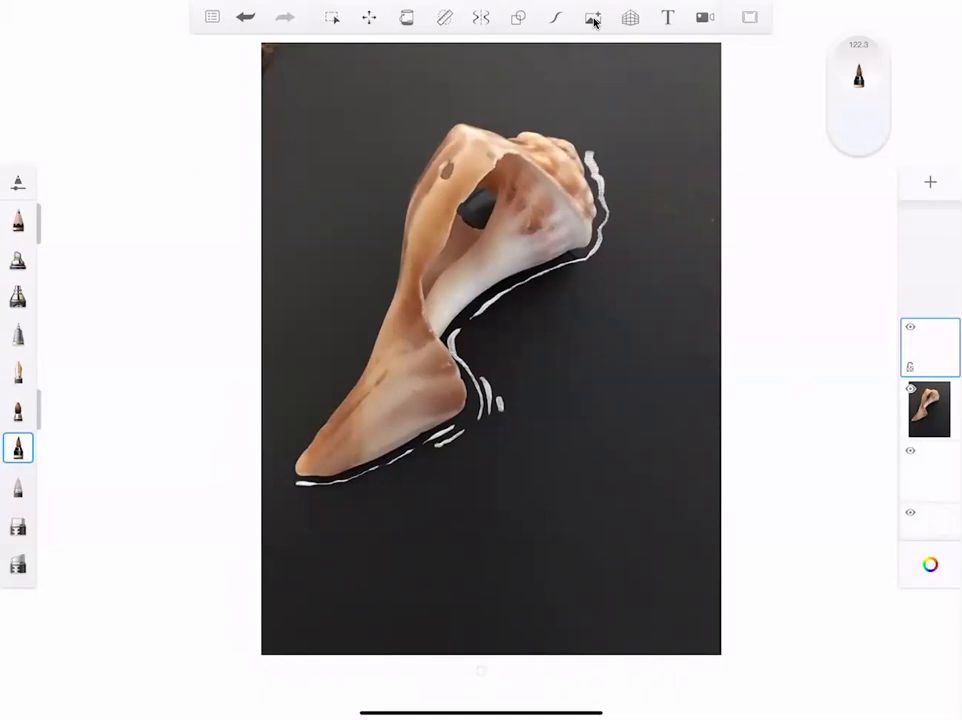
{"action": "mouse_move", "coordinate": [592, 138]}
{"action": "left_mouse_down"}
{"action": "mouse_move", "coordinate": [476, 118]}
{"action": "mouse_move", "coordinate": [441, 124]}
{"action": "mouse_move", "coordinate": [396, 200]}
{"action": "mouse_move", "coordinate": [393, 290]}
{"action": "mouse_move", "coordinate": [323, 407]}
{"action": "left_mouse_up"}
{"action": "mouse_move", "coordinate": [350, 365]}
{"action": "left_mouse_down"}
{"action": "mouse_move", "coordinate": [292, 458]}
{"action": "mouse_move", "coordinate": [305, 482]}
{"action": "mouse_move", "coordinate": [285, 450]}
{"action": "mouse_move", "coordinate": [350, 365]}
{"action": "left_mouse_up"}
{"action": "left_click_drag", "start_coordinate": [380, 290], "coordinate": [351, 345]}
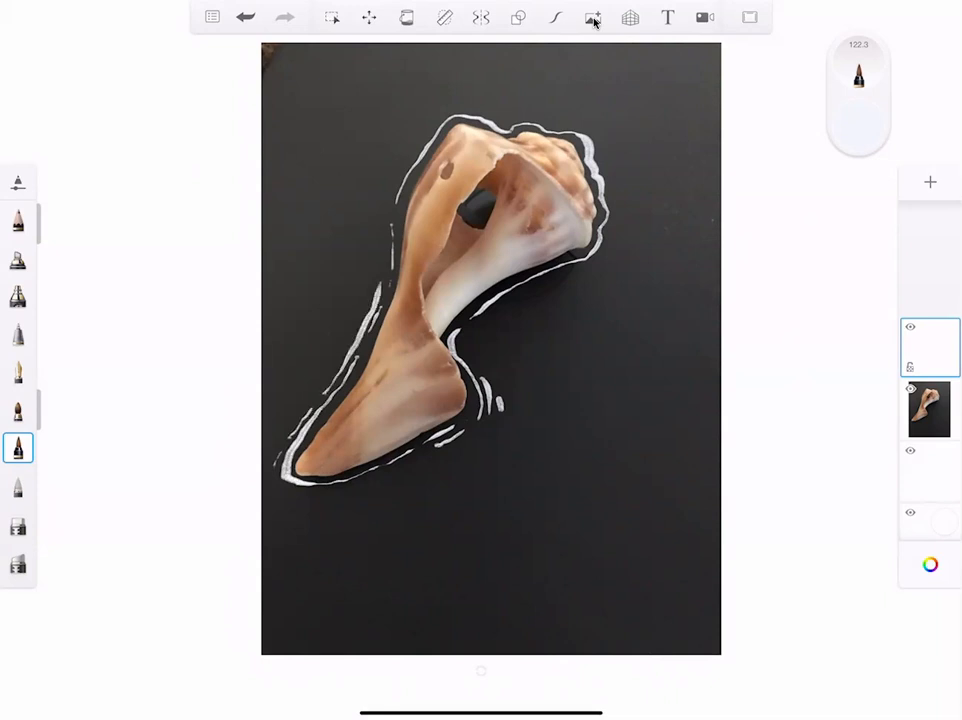
Add outer white echo lines below the shell's tip and around its lower right side.
{"action": "mouse_move", "coordinate": [274, 491]}
{"action": "left_mouse_down"}
{"action": "mouse_move", "coordinate": [304, 501]}
{"action": "mouse_move", "coordinate": [374, 488]}
{"action": "mouse_move", "coordinate": [282, 510]}
{"action": "mouse_move", "coordinate": [344, 513]}
{"action": "mouse_move", "coordinate": [466, 451]}
{"action": "mouse_move", "coordinate": [501, 448]}
{"action": "left_mouse_up"}
{"action": "left_click_drag", "start_coordinate": [472, 338], "coordinate": [481, 359]}
{"action": "mouse_move", "coordinate": [497, 314]}
{"action": "left_mouse_down"}
{"action": "mouse_move", "coordinate": [605, 264]}
{"action": "mouse_move", "coordinate": [620, 219]}
{"action": "mouse_move", "coordinate": [614, 177]}
{"action": "mouse_move", "coordinate": [636, 214]}
{"action": "mouse_move", "coordinate": [617, 285]}
{"action": "mouse_move", "coordinate": [577, 301]}
{"action": "left_mouse_up"}
{"action": "mouse_move", "coordinate": [575, 361]}
{"action": "left_mouse_down"}
{"action": "mouse_move", "coordinate": [646, 308]}
{"action": "mouse_move", "coordinate": [680, 264]}
{"action": "mouse_move", "coordinate": [670, 196]}
{"action": "left_mouse_up"}
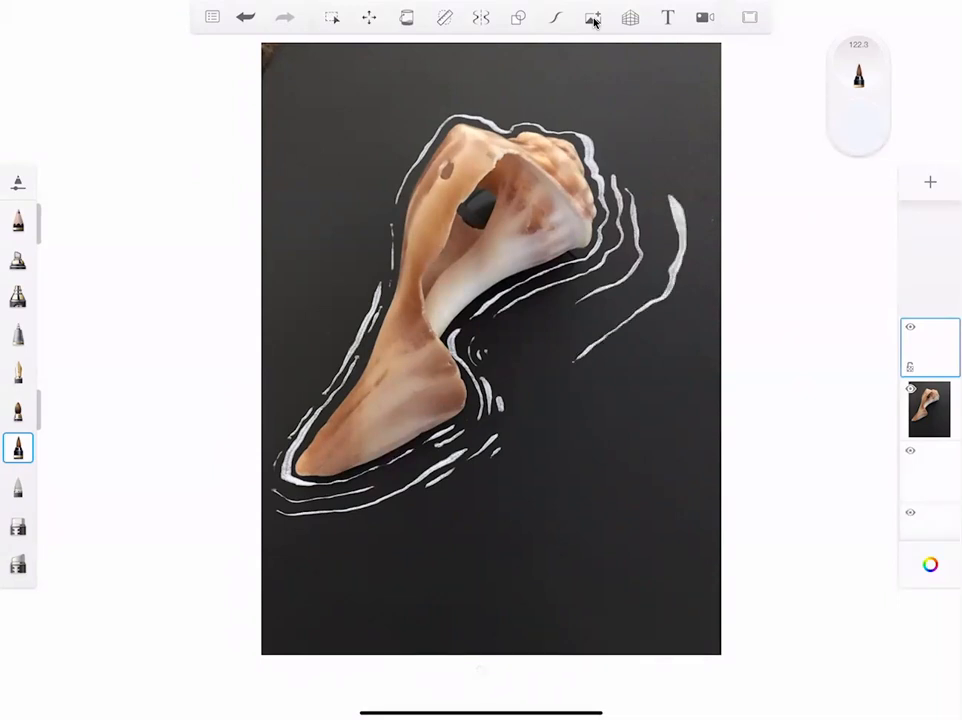
Hand-letter "SEAShell" in tall, narrow white letters on the dark area below and right of the shell.
{"action": "mouse_move", "coordinate": [516, 390]}
{"action": "left_mouse_down"}
{"action": "mouse_move", "coordinate": [543, 495]}
{"action": "mouse_move", "coordinate": [518, 524]}
{"action": "left_mouse_up"}
{"action": "mouse_move", "coordinate": [564, 394]}
{"action": "left_mouse_down"}
{"action": "mouse_move", "coordinate": [548, 469]}
{"action": "mouse_move", "coordinate": [560, 520]}
{"action": "mouse_move", "coordinate": [581, 524]}
{"action": "mouse_move", "coordinate": [573, 444]}
{"action": "mouse_move", "coordinate": [573, 524]}
{"action": "mouse_move", "coordinate": [574, 391]}
{"action": "mouse_move", "coordinate": [600, 498]}
{"action": "left_mouse_up"}
{"action": "left_click_drag", "start_coordinate": [570, 466], "coordinate": [592, 468]}
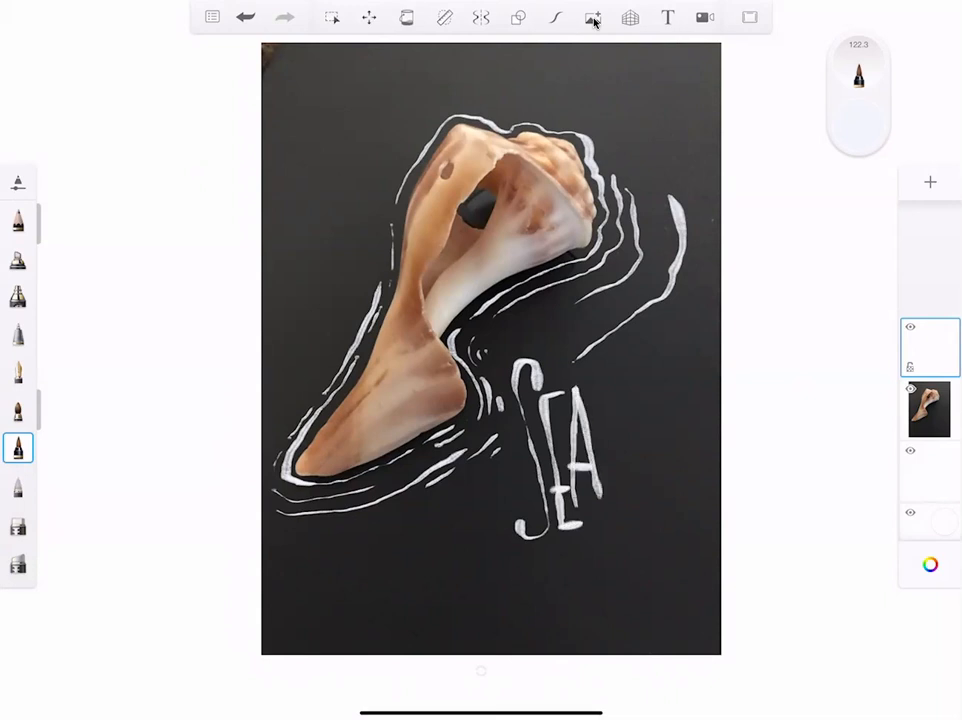
{"action": "mouse_move", "coordinate": [610, 385]}
{"action": "left_mouse_down"}
{"action": "mouse_move", "coordinate": [603, 430]}
{"action": "mouse_move", "coordinate": [629, 490]}
{"action": "mouse_move", "coordinate": [617, 542]}
{"action": "left_mouse_up"}
{"action": "mouse_move", "coordinate": [631, 458]}
{"action": "left_mouse_down"}
{"action": "mouse_move", "coordinate": [652, 495]}
{"action": "mouse_move", "coordinate": [672, 459]}
{"action": "mouse_move", "coordinate": [683, 480]}
{"action": "left_mouse_up"}
{"action": "mouse_move", "coordinate": [688, 378]}
{"action": "left_mouse_down"}
{"action": "mouse_move", "coordinate": [687, 497]}
{"action": "mouse_move", "coordinate": [707, 498]}
{"action": "left_mouse_up"}
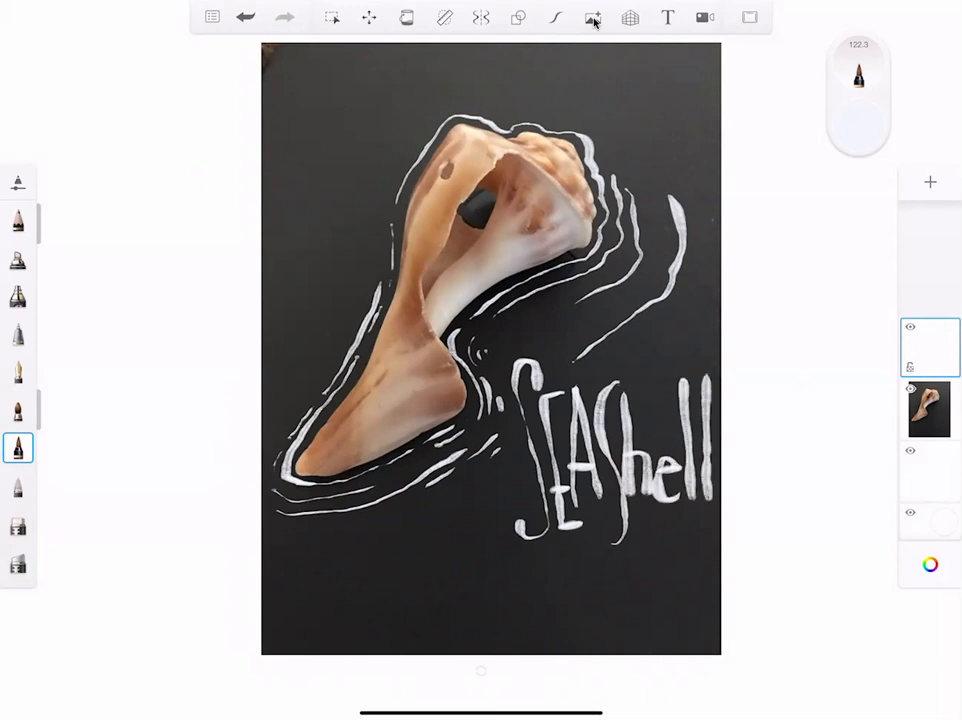
{"action": "mouse_move", "coordinate": [497, 510]}
{"action": "left_mouse_down"}
{"action": "mouse_move", "coordinate": [529, 570]}
{"action": "mouse_move", "coordinate": [606, 565]}
{"action": "mouse_move", "coordinate": [649, 552]}
{"action": "mouse_move", "coordinate": [681, 526]}
{"action": "mouse_move", "coordinate": [714, 528]}
{"action": "mouse_move", "coordinate": [662, 555]}
{"action": "mouse_move", "coordinate": [622, 595]}
{"action": "mouse_move", "coordinate": [584, 580]}
{"action": "mouse_move", "coordinate": [524, 592]}
{"action": "mouse_move", "coordinate": [484, 586]}
{"action": "left_mouse_up"}
Undo all the hand-lettering strokes, keeping the white contour and echo lines.
{"action": "key", "text": "ctrl+z"}
{"action": "key", "text": "ctrl+z"}
{"action": "key", "text": "ctrl+z"}
{"action": "key", "text": "ctrl+z"}
{"action": "key", "text": "ctrl+z"}
{"action": "key", "text": "ctrl+z"}
{"action": "key", "text": "ctrl+z"}
{"action": "key", "text": "ctrl+z"}
{"action": "key", "text": "ctrl+z"}
{"action": "key", "text": "ctrl+z"}
{"action": "key", "text": "ctrl+z"}
{"action": "key", "text": "ctrl+z"}
{"action": "key", "text": "ctrl+z"}
{"action": "key", "text": "ctrl+z"}
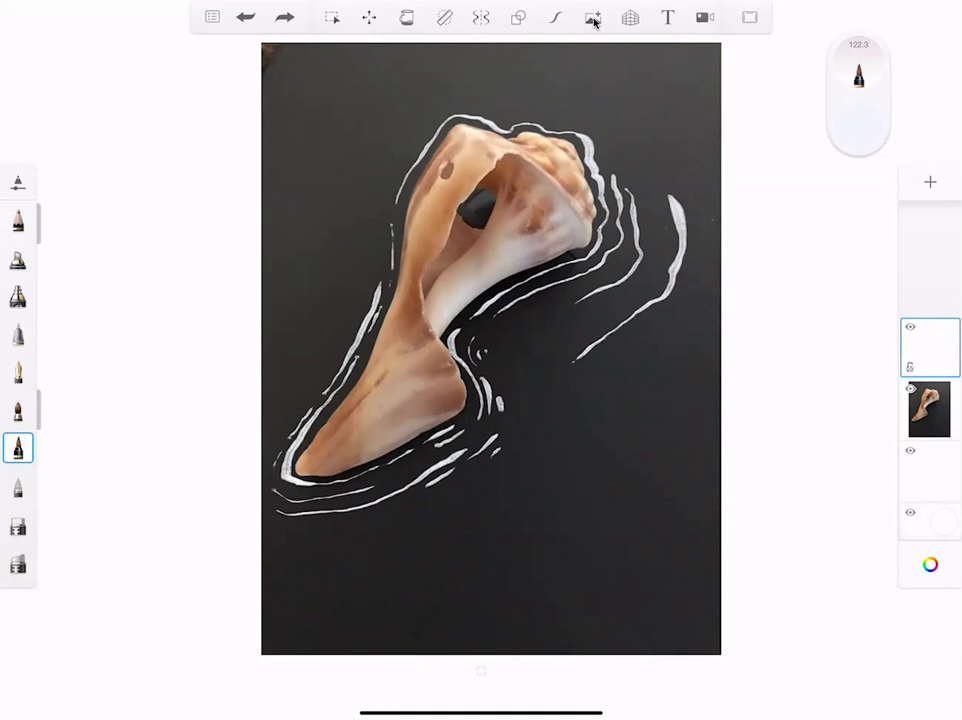
Choose the pencil brush at size 9.3, hide the inked line layer and add a new layer above it.
{"action": "key", "text": "s"}
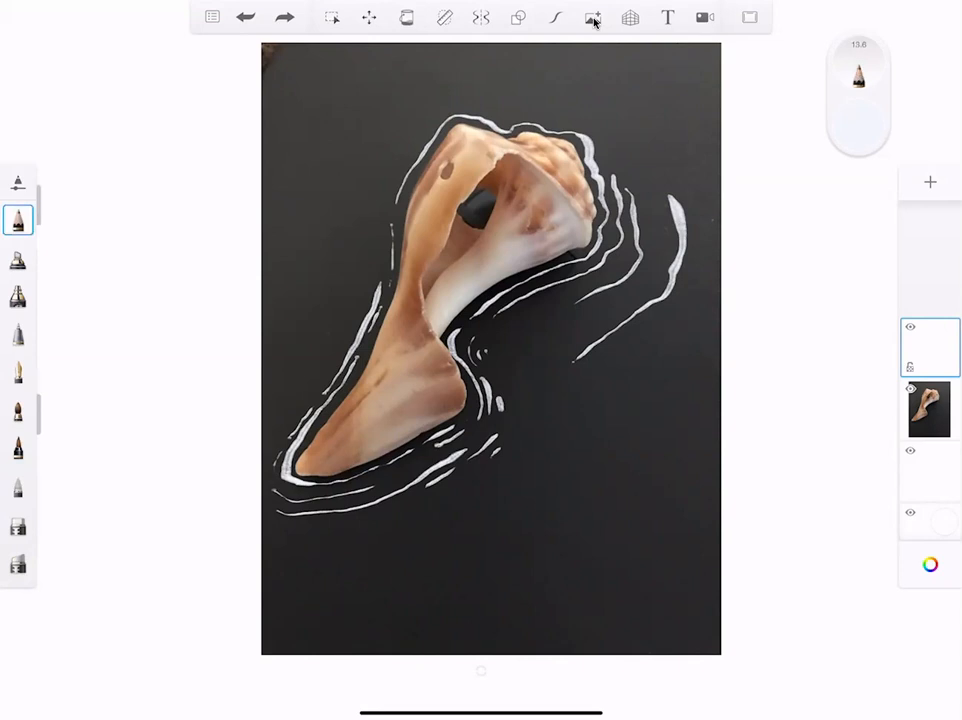
{"action": "left_click_drag", "start_coordinate": [39, 205], "coordinate": [39, 246]}
{"action": "left_click_drag", "start_coordinate": [39, 246], "coordinate": [39, 200]}
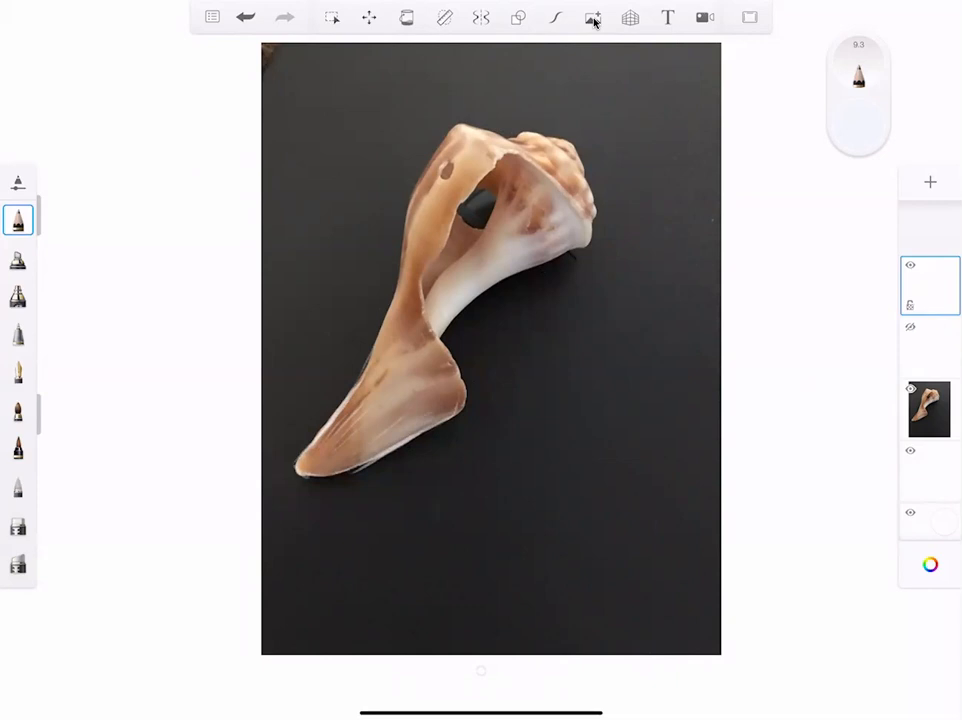
Trace the upper shell's outline in pencil along its left side, underside, peak and knobbly right end.
{"action": "mouse_move", "coordinate": [378, 341]}
{"action": "left_mouse_down"}
{"action": "mouse_move", "coordinate": [416, 184]}
{"action": "mouse_move", "coordinate": [448, 145]}
{"action": "left_mouse_up"}
{"action": "mouse_move", "coordinate": [428, 265]}
{"action": "left_mouse_down"}
{"action": "mouse_move", "coordinate": [429, 330]}
{"action": "mouse_move", "coordinate": [461, 366]}
{"action": "mouse_move", "coordinate": [452, 322]}
{"action": "mouse_move", "coordinate": [483, 298]}
{"action": "left_mouse_up"}
{"action": "mouse_move", "coordinate": [446, 342]}
{"action": "left_mouse_down"}
{"action": "mouse_move", "coordinate": [506, 282]}
{"action": "mouse_move", "coordinate": [543, 266]}
{"action": "left_mouse_up"}
{"action": "left_click_drag", "start_coordinate": [517, 276], "coordinate": [575, 250]}
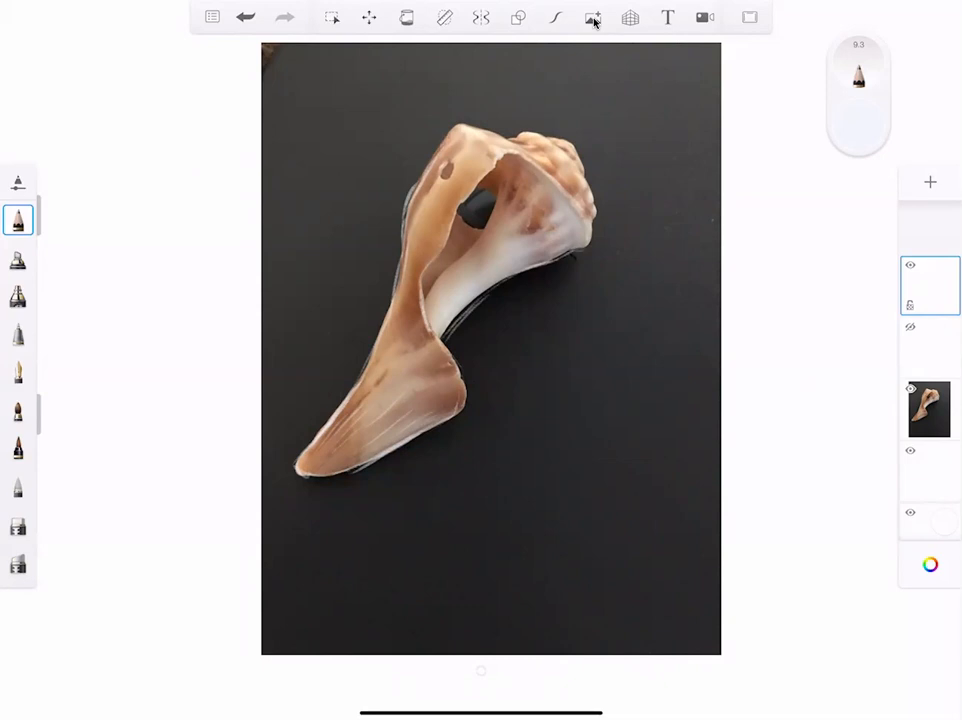
{"action": "mouse_move", "coordinate": [447, 133]}
{"action": "left_mouse_down"}
{"action": "mouse_move", "coordinate": [464, 121]}
{"action": "mouse_move", "coordinate": [487, 124]}
{"action": "mouse_move", "coordinate": [429, 174]}
{"action": "left_mouse_up"}
{"action": "mouse_move", "coordinate": [545, 137]}
{"action": "left_mouse_down"}
{"action": "mouse_move", "coordinate": [575, 141]}
{"action": "mouse_move", "coordinate": [600, 211]}
{"action": "mouse_move", "coordinate": [591, 249]}
{"action": "mouse_move", "coordinate": [561, 268]}
{"action": "left_mouse_up"}
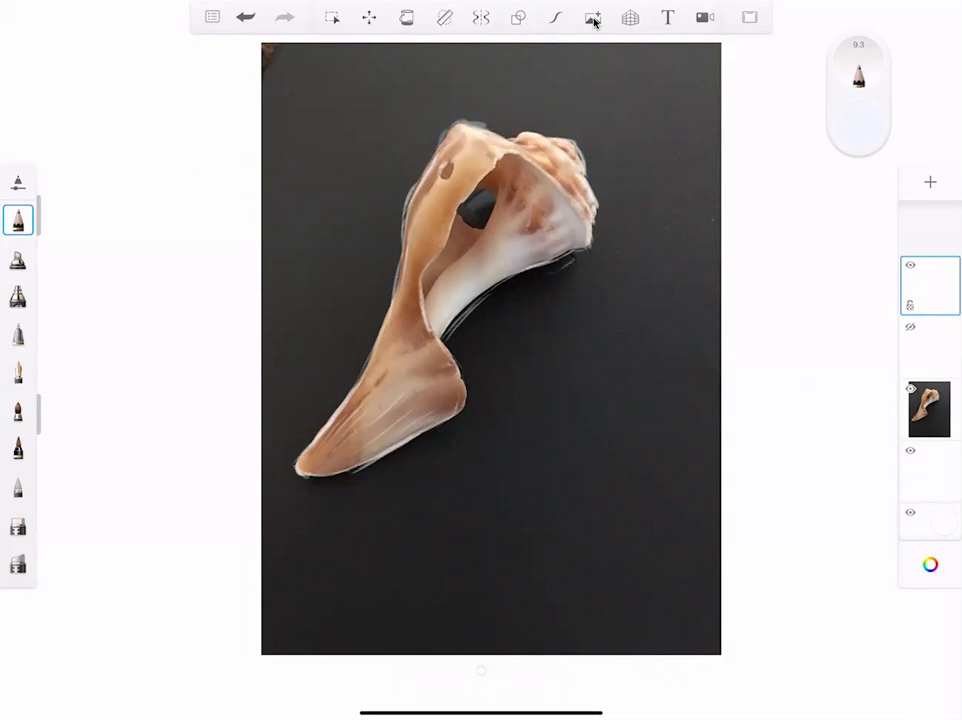
Strengthen the pencil outline around the shell's flared lower lip, bottom edge and lower left side.
{"action": "mouse_move", "coordinate": [441, 340]}
{"action": "left_mouse_down"}
{"action": "mouse_move", "coordinate": [464, 382]}
{"action": "mouse_move", "coordinate": [449, 419]}
{"action": "left_mouse_up"}
{"action": "mouse_move", "coordinate": [300, 480]}
{"action": "left_mouse_down"}
{"action": "mouse_move", "coordinate": [382, 465]}
{"action": "mouse_move", "coordinate": [416, 445]}
{"action": "left_mouse_up"}
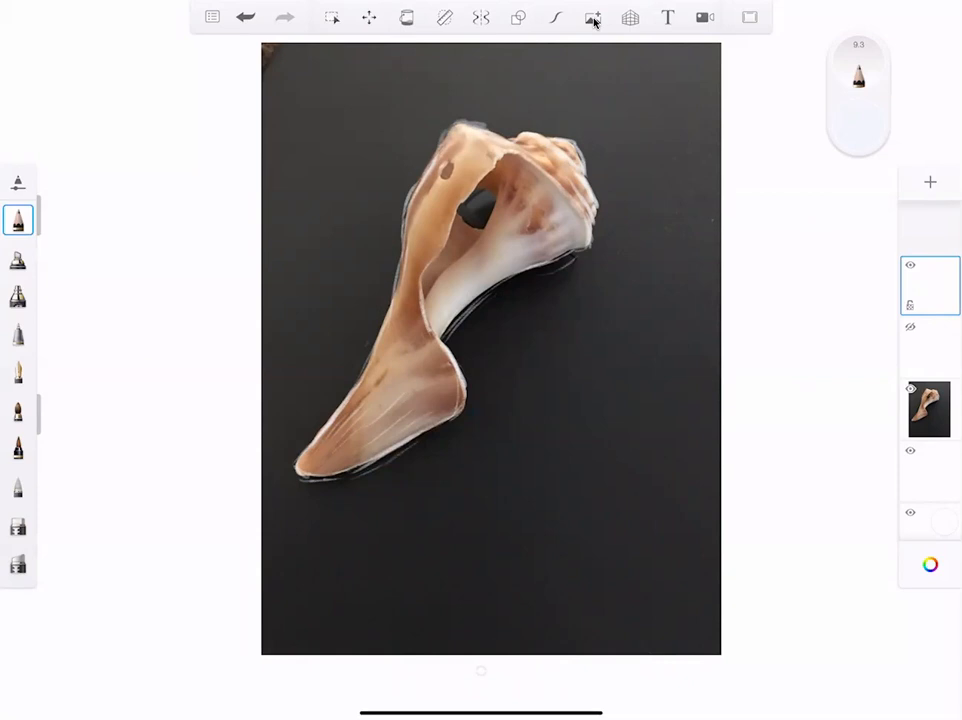
{"action": "left_click_drag", "start_coordinate": [352, 381], "coordinate": [318, 424]}
{"action": "left_click_drag", "start_coordinate": [350, 382], "coordinate": [331, 409]}
Reinforce the upper shell's side edges and trace the contours of its inner opening and hole.
{"action": "mouse_move", "coordinate": [545, 174]}
{"action": "left_mouse_down"}
{"action": "mouse_move", "coordinate": [590, 223]}
{"action": "mouse_move", "coordinate": [591, 243]}
{"action": "mouse_move", "coordinate": [575, 257]}
{"action": "left_mouse_up"}
{"action": "left_click_drag", "start_coordinate": [433, 191], "coordinate": [395, 204]}
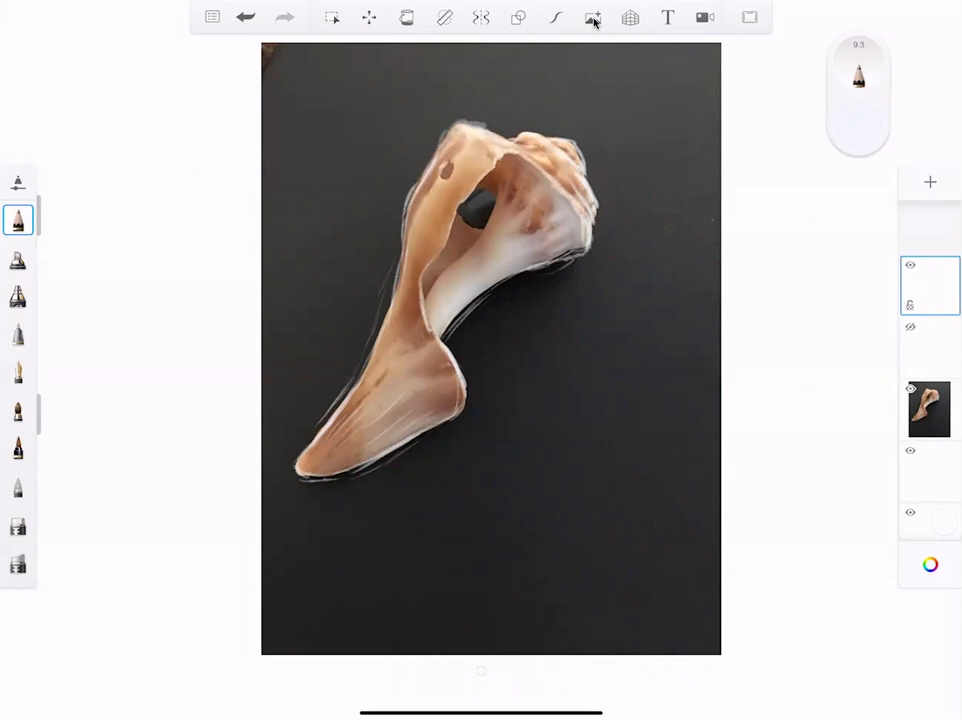
{"action": "mouse_move", "coordinate": [426, 306]}
{"action": "left_mouse_down"}
{"action": "mouse_move", "coordinate": [477, 243]}
{"action": "mouse_move", "coordinate": [486, 222]}
{"action": "mouse_move", "coordinate": [460, 200]}
{"action": "mouse_move", "coordinate": [495, 168]}
{"action": "left_mouse_up"}
{"action": "left_click_drag", "start_coordinate": [458, 211], "coordinate": [481, 230]}
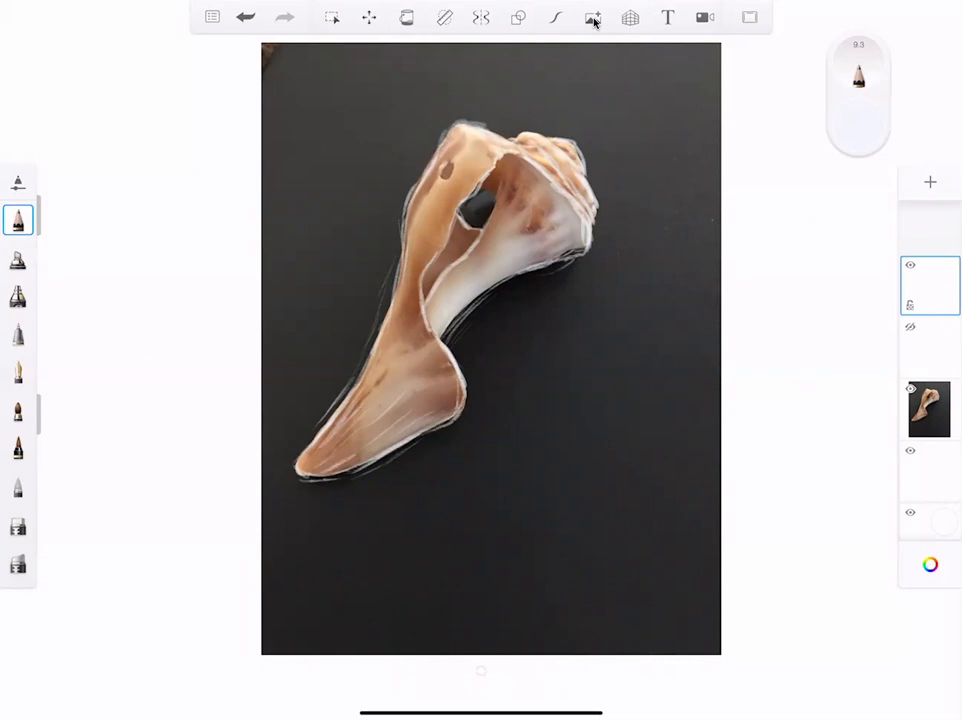
Shift the pencil colour's hue to 35 for a very pale orange tint.
{"action": "left_click", "coordinate": [593, 19]}
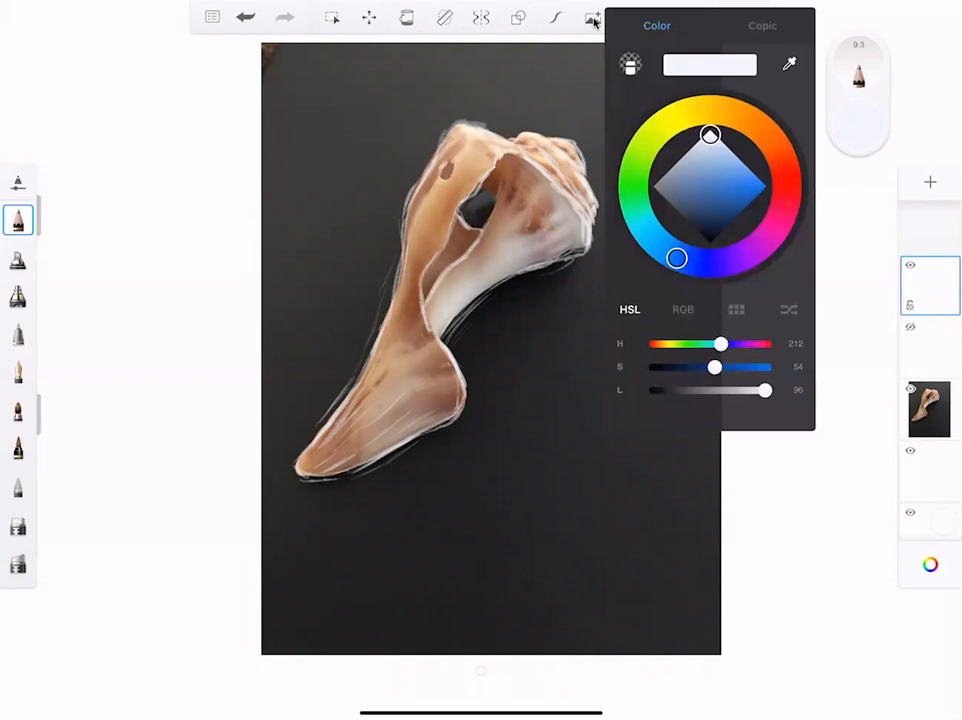
{"action": "left_click", "coordinate": [741, 114]}
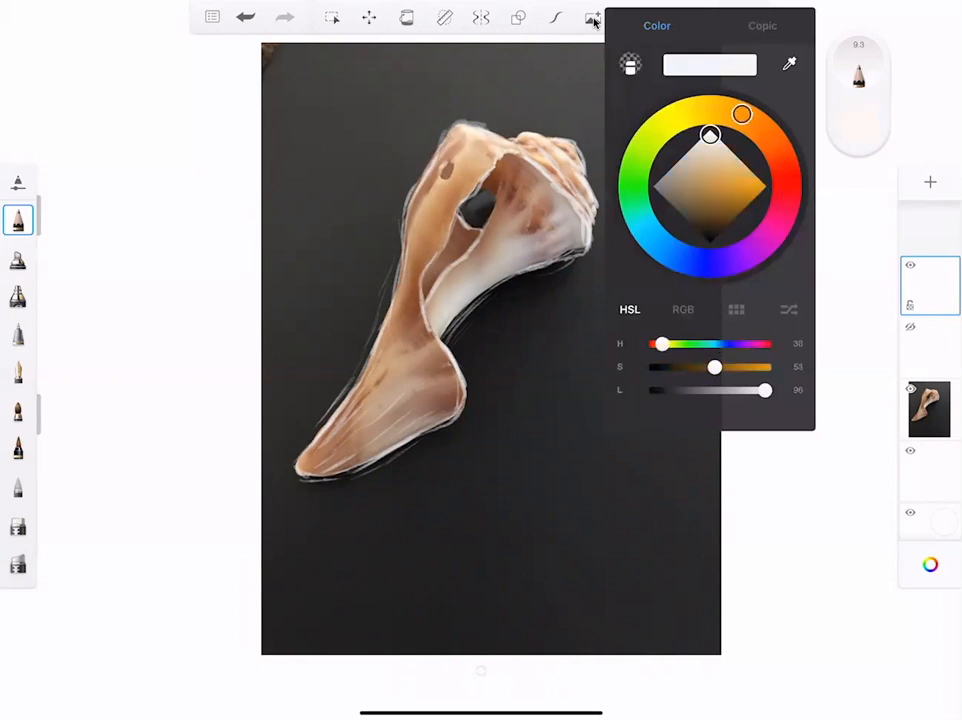
{"action": "mouse_move", "coordinate": [741, 114]}
{"action": "left_mouse_down"}
{"action": "mouse_move", "coordinate": [751, 120]}
{"action": "mouse_move", "coordinate": [744, 115]}
{"action": "left_mouse_up"}
{"action": "left_click", "coordinate": [593, 19]}
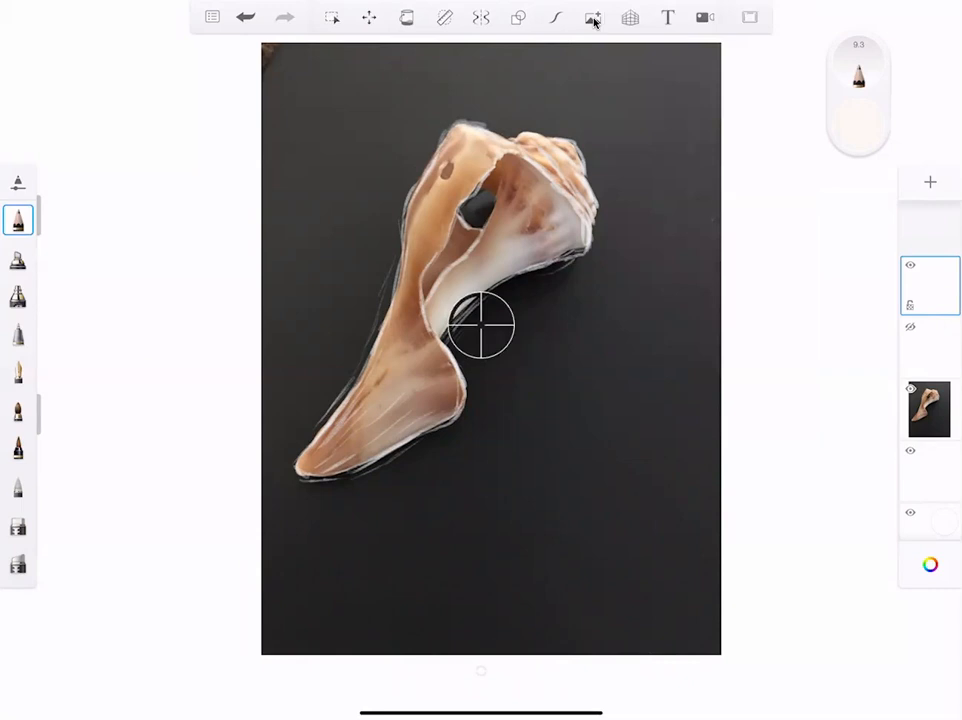
{"action": "left_click", "coordinate": [593, 19]}
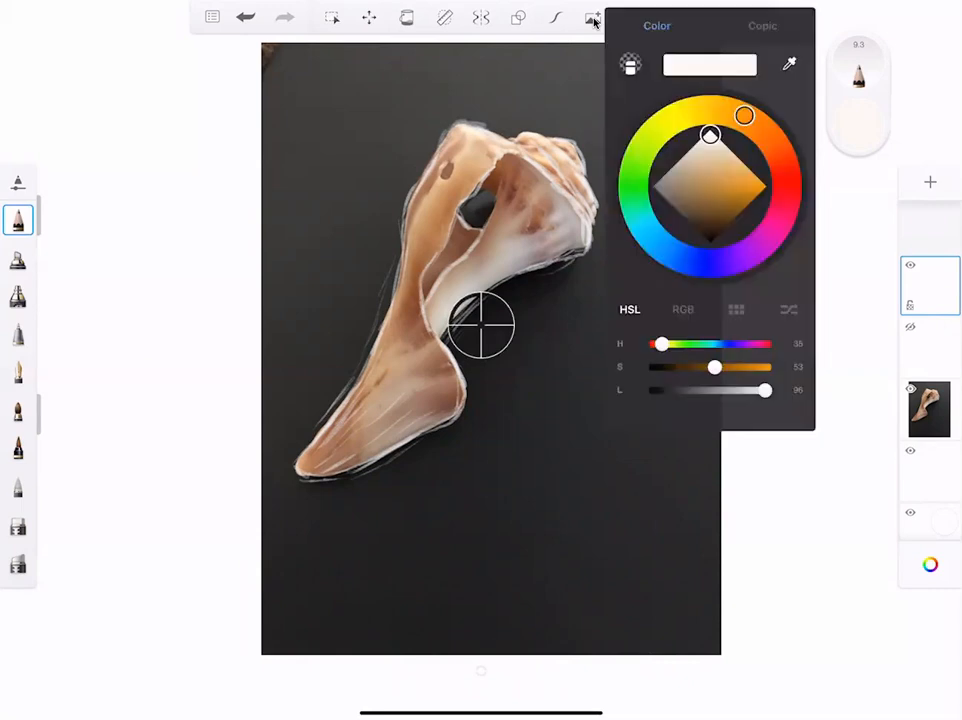
Sample the photo's dark background colour and the brown of the shell's upper body with the colour picker.
{"action": "left_click", "coordinate": [790, 59]}
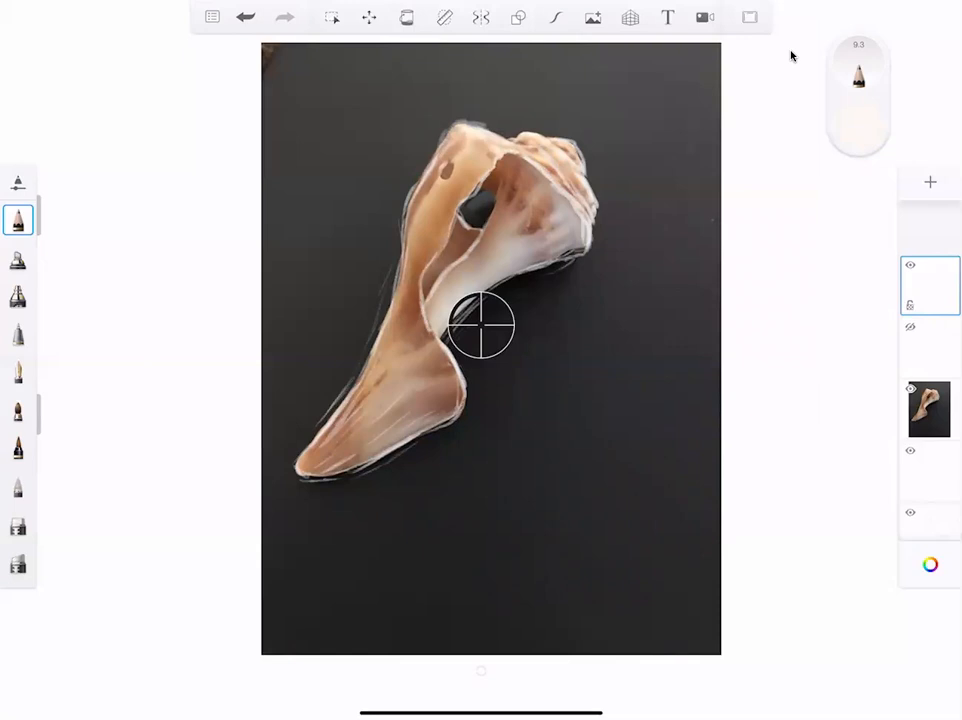
{"action": "left_click", "coordinate": [481, 325]}
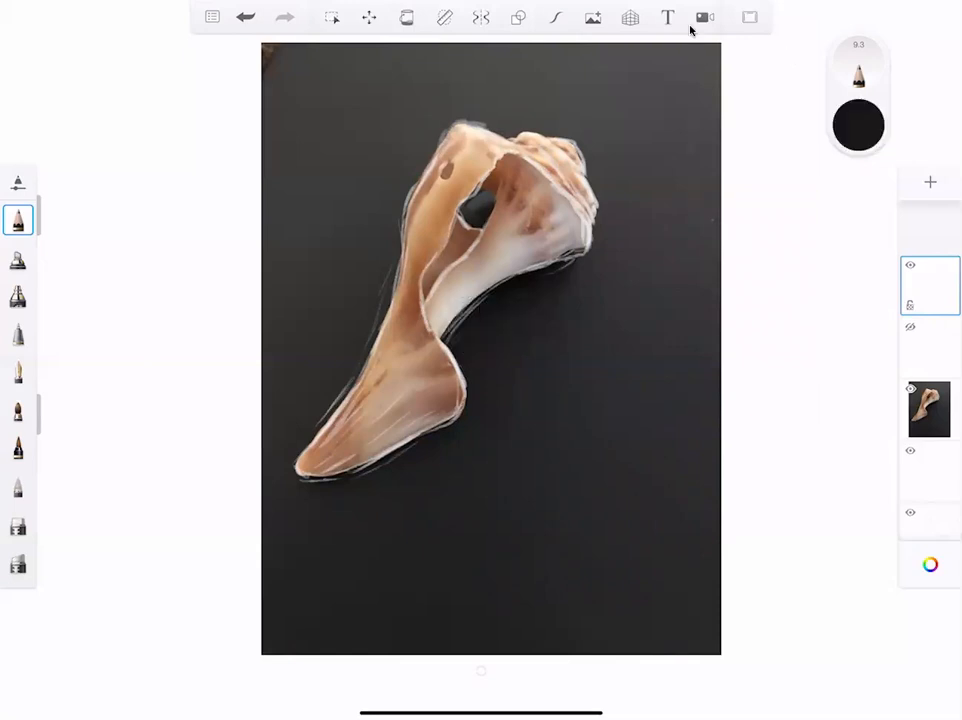
{"action": "left_click", "coordinate": [858, 125]}
{"action": "left_click", "coordinate": [790, 63]}
{"action": "left_click_drag", "start_coordinate": [481, 325], "coordinate": [429, 236]}
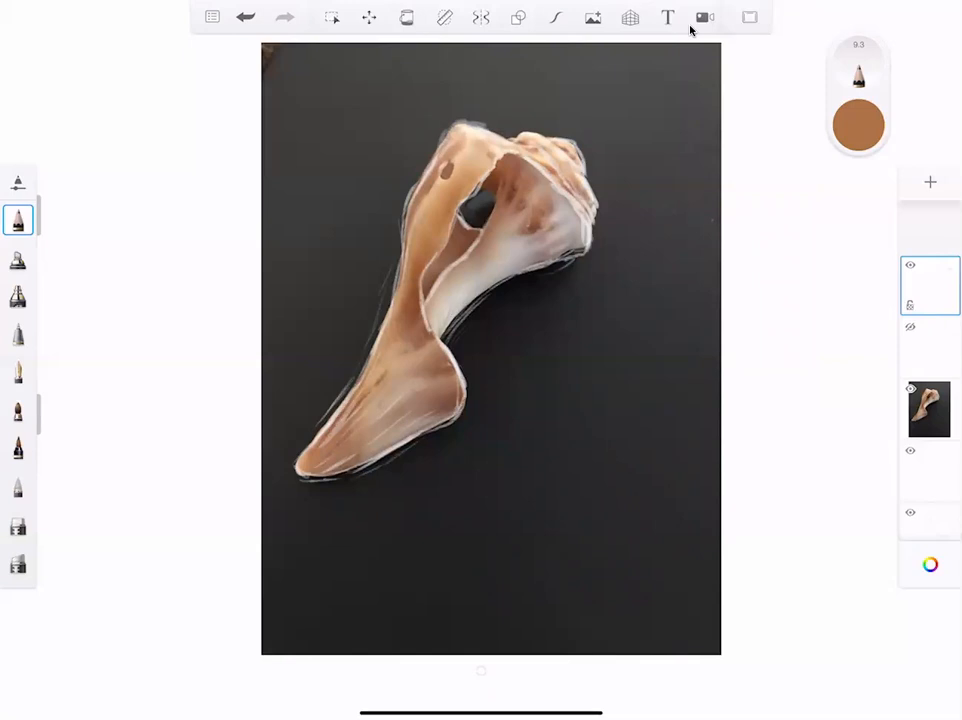
Choose the Fountain Pen brush at size 60.0 and check its settings.
{"action": "left_click", "coordinate": [18, 372]}
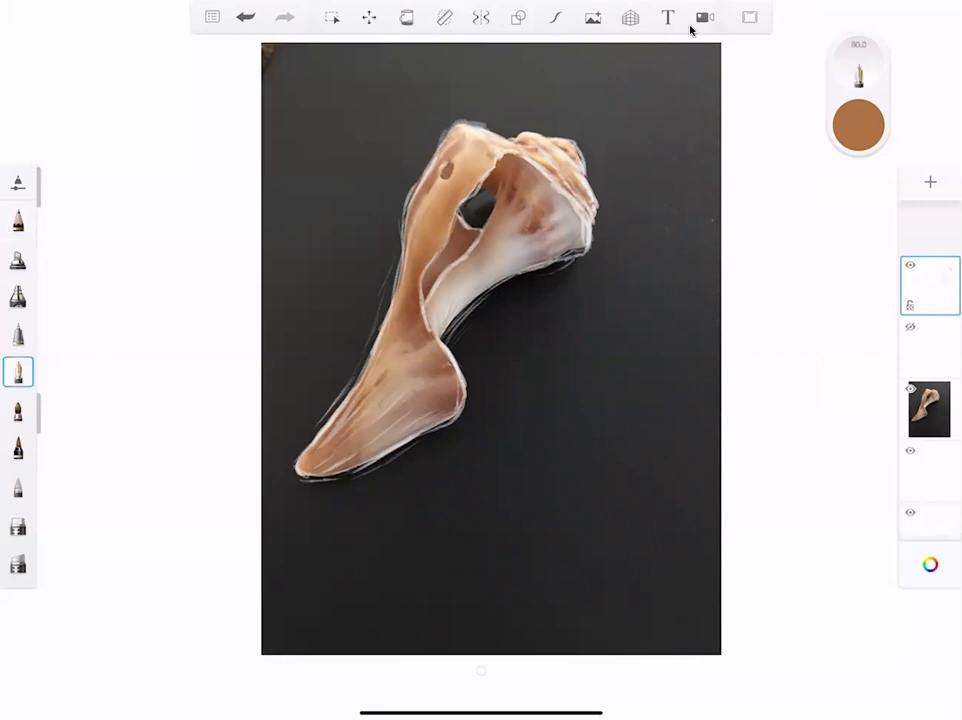
{"action": "double_click", "coordinate": [18, 372]}
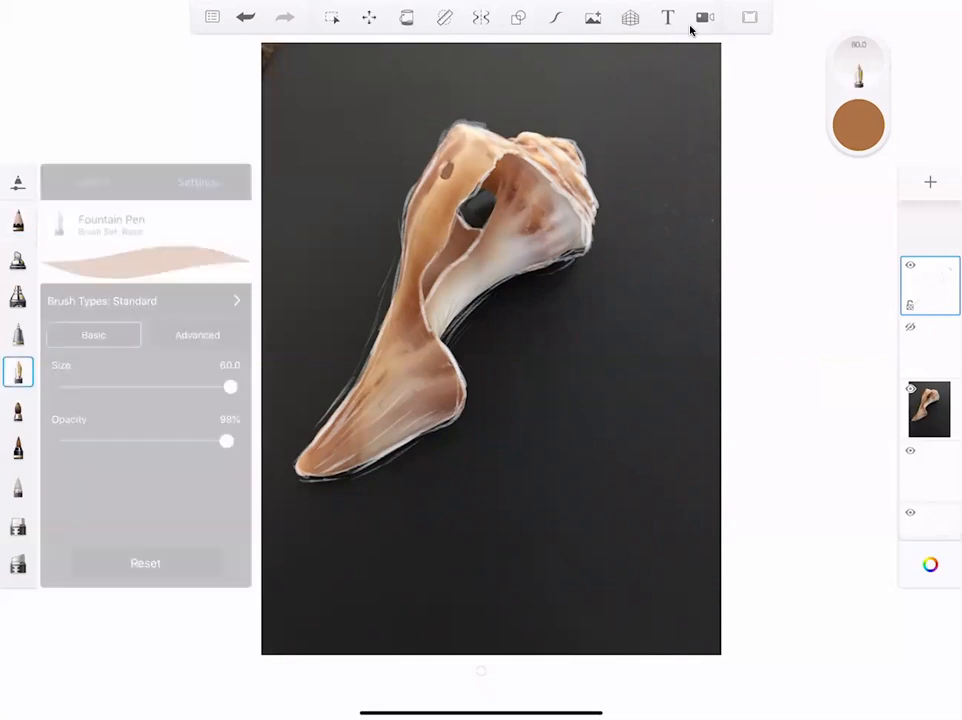
{"action": "left_click", "coordinate": [490, 350]}
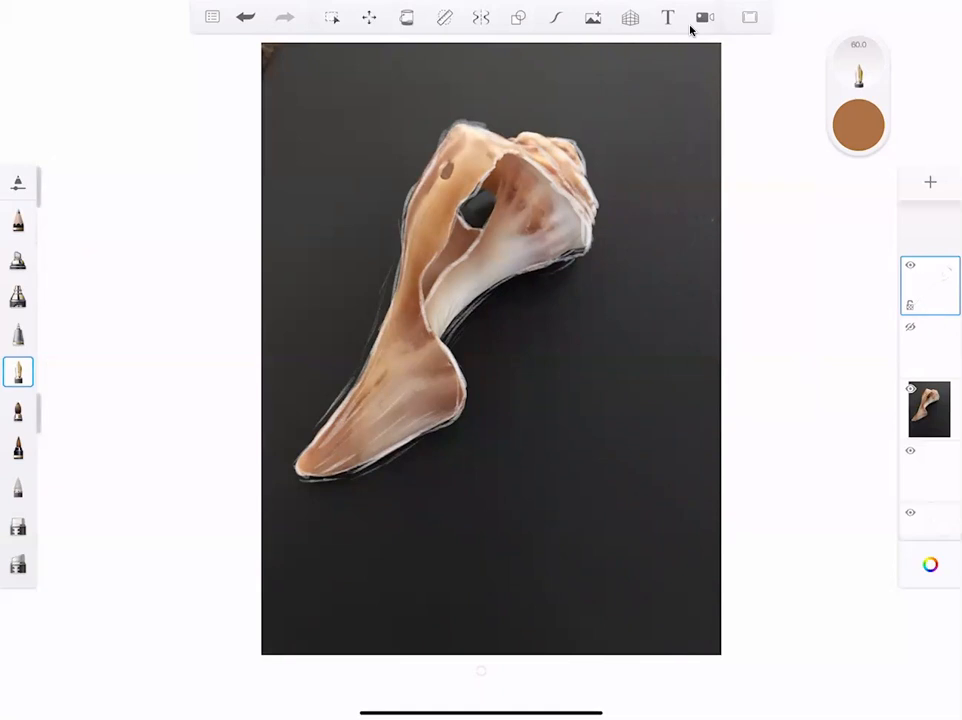
Set the brush colour to a pale cream with HSL 44, 60, 84 and add a new layer on top.
{"action": "left_click", "coordinate": [858, 125]}
{"action": "left_click_drag", "start_coordinate": [771, 135], "coordinate": [719, 108]}
{"action": "left_click_drag", "start_coordinate": [703, 190], "coordinate": [713, 148]}
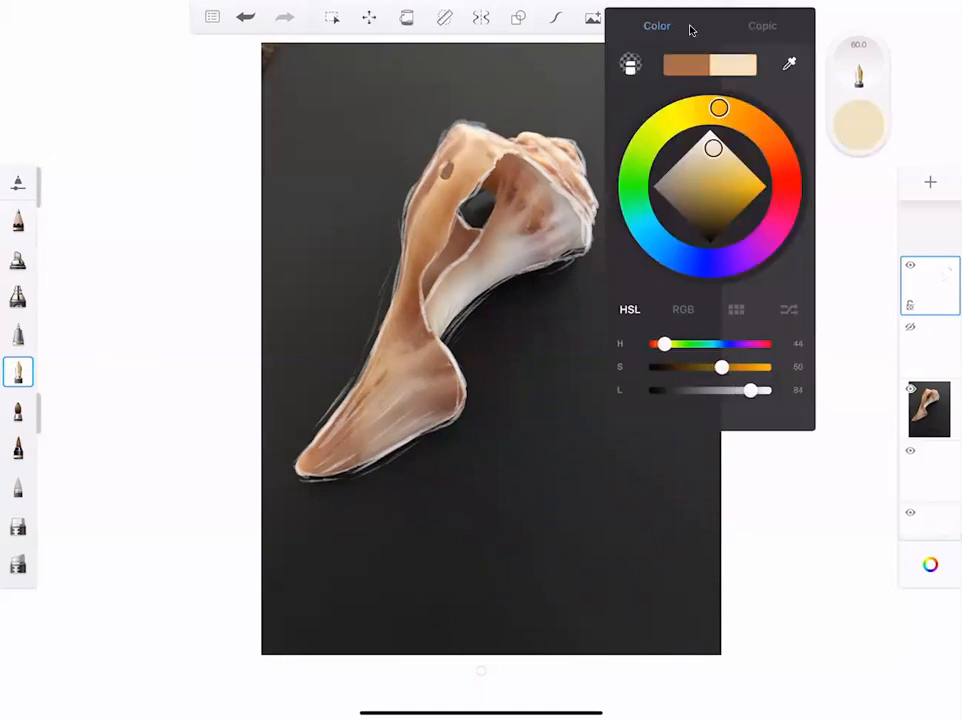
{"action": "left_click", "coordinate": [490, 350]}
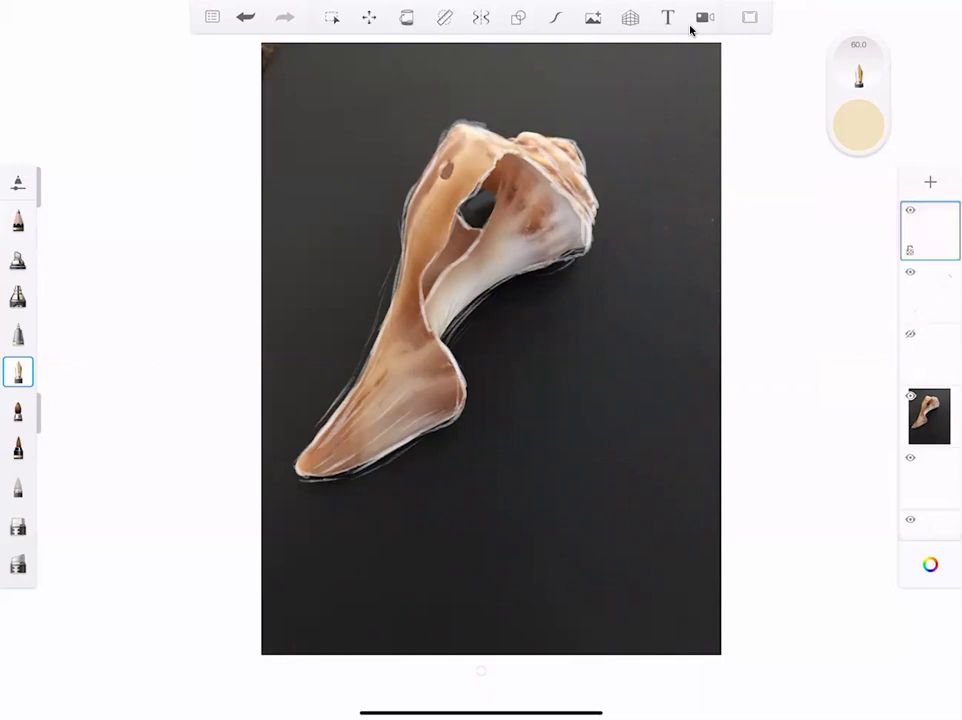
Hand-letter "SeAshell" in large cream fountain-pen strokes beside the shell's lower lip.
{"action": "mouse_move", "coordinate": [520, 345]}
{"action": "left_mouse_down"}
{"action": "mouse_move", "coordinate": [498, 345]}
{"action": "mouse_move", "coordinate": [512, 495]}
{"action": "mouse_move", "coordinate": [524, 455]}
{"action": "left_mouse_up"}
{"action": "mouse_move", "coordinate": [516, 408]}
{"action": "left_mouse_down"}
{"action": "mouse_move", "coordinate": [538, 405]}
{"action": "mouse_move", "coordinate": [516, 420]}
{"action": "mouse_move", "coordinate": [545, 452]}
{"action": "left_mouse_up"}
{"action": "left_click_drag", "start_coordinate": [551, 358], "coordinate": [555, 447]}
{"action": "mouse_move", "coordinate": [569, 379]}
{"action": "left_mouse_down"}
{"action": "mouse_move", "coordinate": [579, 447]}
{"action": "mouse_move", "coordinate": [576, 415]}
{"action": "mouse_move", "coordinate": [593, 375]}
{"action": "mouse_move", "coordinate": [583, 478]}
{"action": "left_mouse_up"}
{"action": "mouse_move", "coordinate": [610, 384]}
{"action": "left_mouse_down"}
{"action": "mouse_move", "coordinate": [610, 470]}
{"action": "mouse_move", "coordinate": [629, 466]}
{"action": "mouse_move", "coordinate": [660, 422]}
{"action": "mouse_move", "coordinate": [658, 446]}
{"action": "left_mouse_up"}
{"action": "mouse_move", "coordinate": [680, 346]}
{"action": "left_mouse_down"}
{"action": "mouse_move", "coordinate": [682, 458]}
{"action": "mouse_move", "coordinate": [707, 454]}
{"action": "left_mouse_up"}
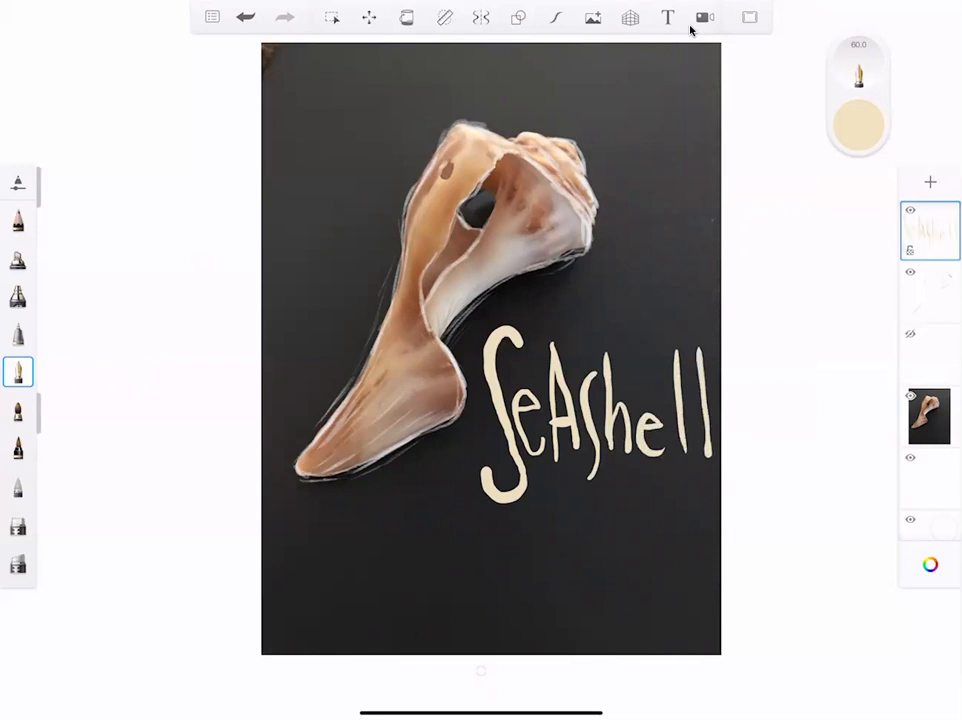
Undo all of the fountain-pen lettering beside the shell.
{"action": "key", "text": "ctrl+z"}
{"action": "key", "text": "ctrl+z"}
{"action": "key", "text": "ctrl+z"}
{"action": "key", "text": "ctrl+z"}
{"action": "key", "text": "ctrl+z"}
{"action": "key", "text": "ctrl+z"}
{"action": "key", "text": "ctrl+z"}
{"action": "key", "text": "ctrl+z"}
{"action": "key", "text": "ctrl+z"}
{"action": "key", "text": "ctrl+z"}
{"action": "key", "text": "ctrl+z"}
{"action": "key", "text": "ctrl+z"}
{"action": "key", "text": "ctrl+z"}
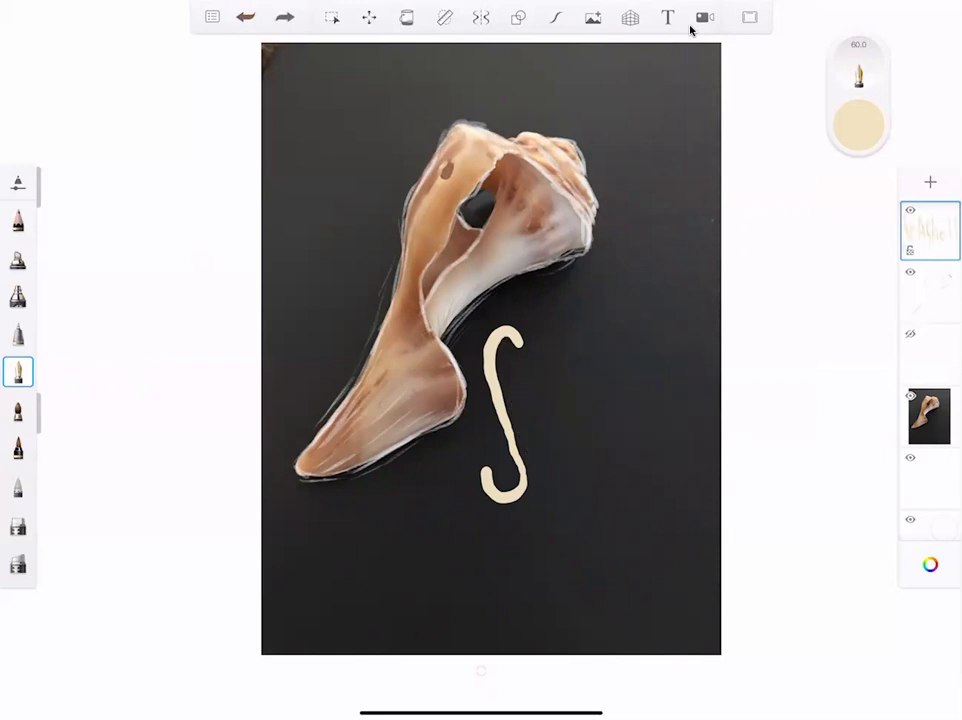
{"action": "key", "text": "ctrl+z"}
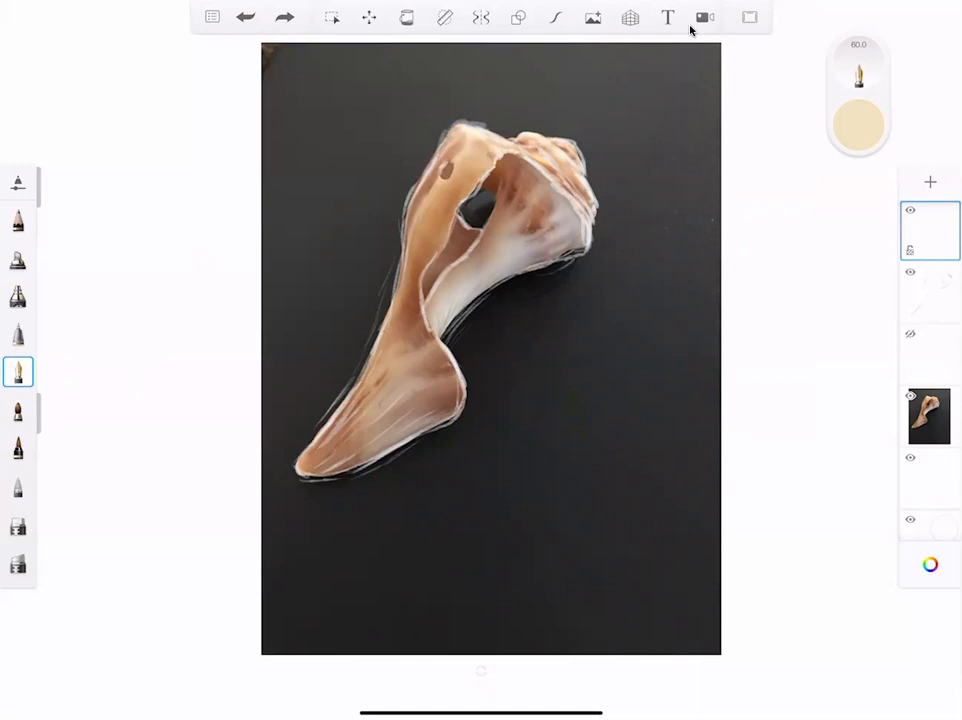
Switch to the Primary Pencil brush at size 9.3 and 97% opacity.
{"action": "left_click", "coordinate": [18, 448]}
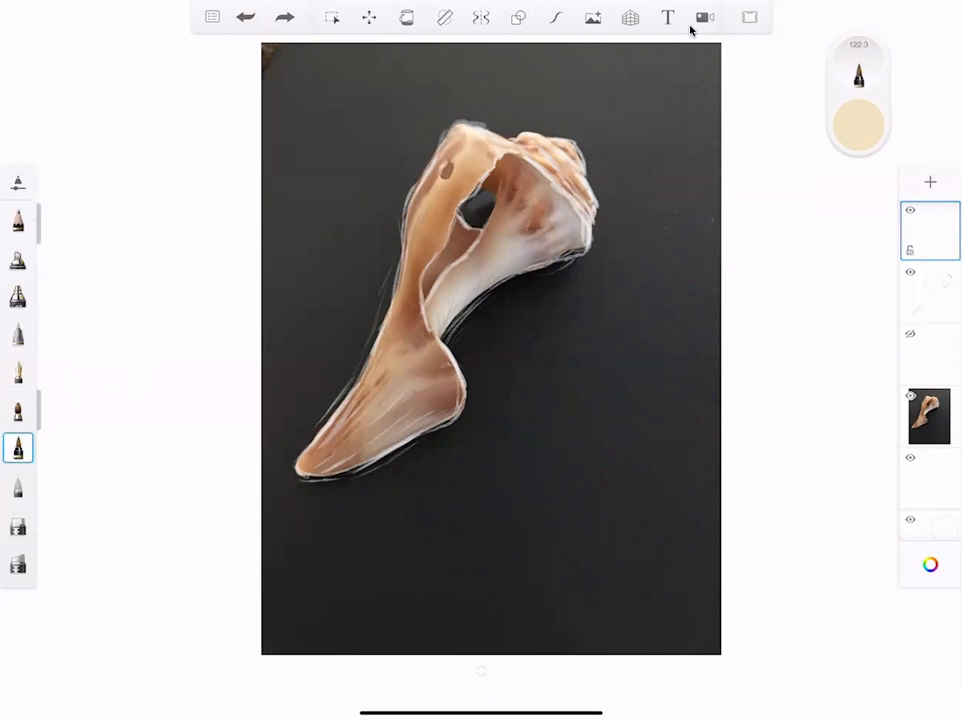
{"action": "double_click", "coordinate": [18, 221]}
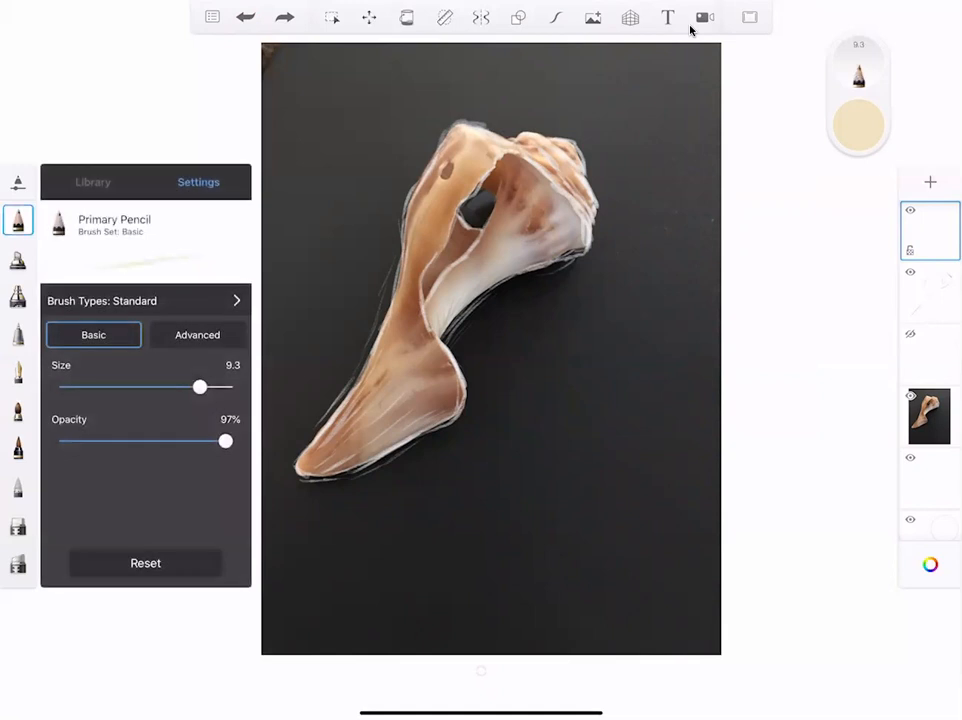
{"action": "left_click", "coordinate": [491, 349]}
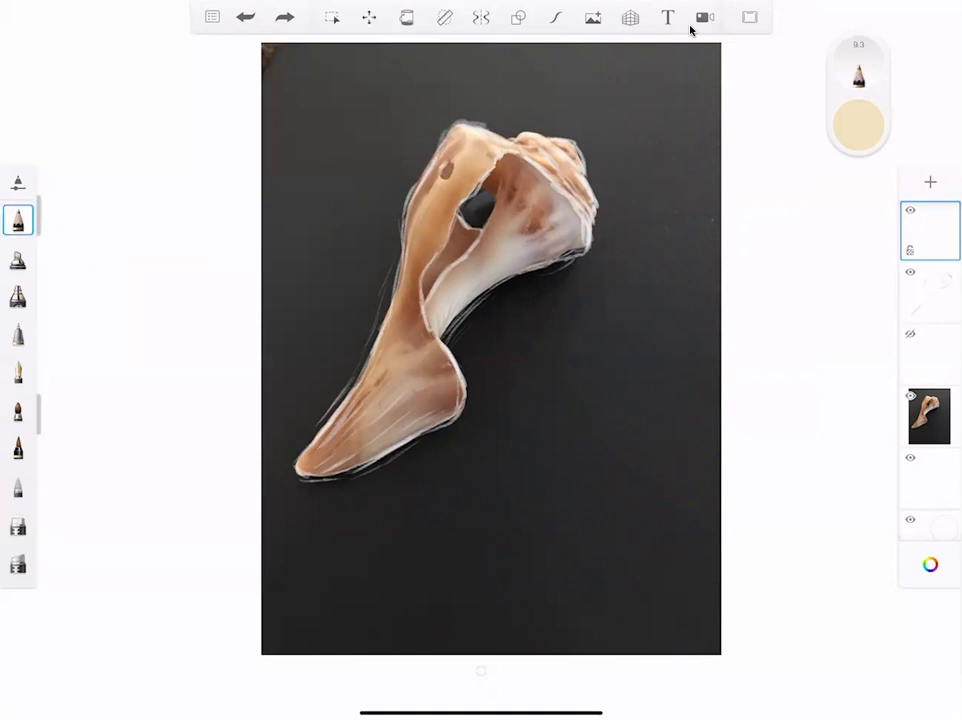
Hand-letter "Seashell" in cream pencil beside the shell's lower lip and thicken the strokes of its first letter.
{"action": "mouse_move", "coordinate": [491, 334]}
{"action": "left_mouse_down"}
{"action": "mouse_move", "coordinate": [508, 455]}
{"action": "mouse_move", "coordinate": [480, 474]}
{"action": "mouse_move", "coordinate": [478, 462]}
{"action": "left_mouse_up"}
{"action": "mouse_move", "coordinate": [512, 398]}
{"action": "left_mouse_down"}
{"action": "mouse_move", "coordinate": [527, 397]}
{"action": "mouse_move", "coordinate": [514, 425]}
{"action": "mouse_move", "coordinate": [526, 435]}
{"action": "mouse_move", "coordinate": [529, 425]}
{"action": "left_mouse_up"}
{"action": "mouse_move", "coordinate": [537, 380]}
{"action": "left_mouse_down"}
{"action": "mouse_move", "coordinate": [534, 424]}
{"action": "mouse_move", "coordinate": [554, 443]}
{"action": "left_mouse_up"}
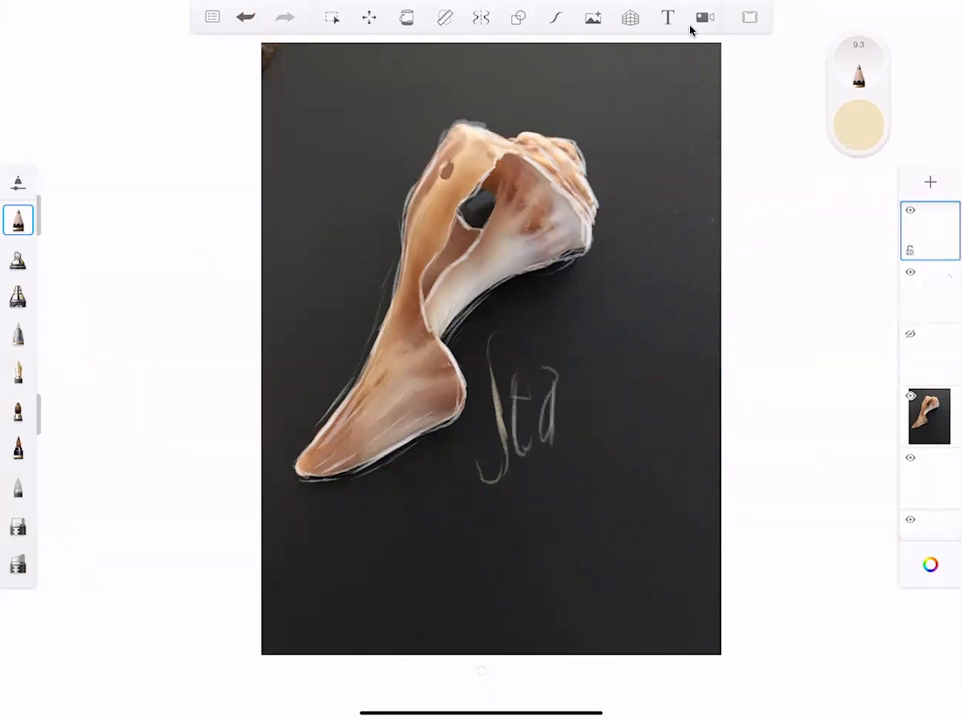
{"action": "mouse_move", "coordinate": [577, 369]}
{"action": "left_mouse_down"}
{"action": "mouse_move", "coordinate": [563, 386]}
{"action": "mouse_move", "coordinate": [575, 420]}
{"action": "mouse_move", "coordinate": [568, 462]}
{"action": "left_mouse_up"}
{"action": "left_click_drag", "start_coordinate": [572, 399], "coordinate": [567, 438]}
{"action": "mouse_move", "coordinate": [590, 356]}
{"action": "left_mouse_down"}
{"action": "mouse_move", "coordinate": [588, 457]}
{"action": "mouse_move", "coordinate": [603, 455]}
{"action": "mouse_move", "coordinate": [629, 411]}
{"action": "mouse_move", "coordinate": [631, 437]}
{"action": "left_mouse_up"}
{"action": "left_click_drag", "start_coordinate": [643, 340], "coordinate": [645, 452]}
{"action": "mouse_move", "coordinate": [477, 462]}
{"action": "left_mouse_down"}
{"action": "mouse_move", "coordinate": [488, 484]}
{"action": "mouse_move", "coordinate": [503, 468]}
{"action": "left_mouse_up"}
{"action": "mouse_move", "coordinate": [488, 373]}
{"action": "left_mouse_down"}
{"action": "mouse_move", "coordinate": [494, 334]}
{"action": "mouse_move", "coordinate": [506, 349]}
{"action": "left_mouse_up"}
{"action": "mouse_move", "coordinate": [502, 337]}
{"action": "left_mouse_down"}
{"action": "mouse_move", "coordinate": [486, 343]}
{"action": "mouse_move", "coordinate": [486, 359]}
{"action": "left_mouse_up"}
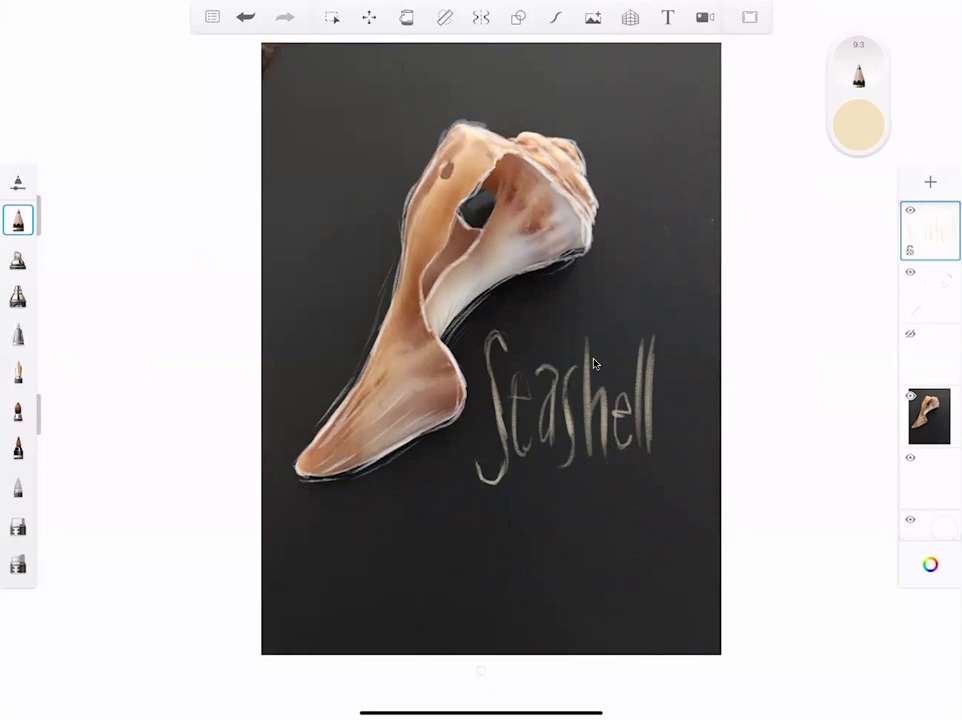
Undo the whole pencil lettering along with the layer added for it.
{"action": "left_click", "coordinate": [247, 20]}
{"action": "left_click", "coordinate": [247, 20]}
{"action": "left_click", "coordinate": [247, 20]}
{"action": "left_click", "coordinate": [247, 20]}
{"action": "left_click", "coordinate": [247, 20]}
{"action": "left_click", "coordinate": [247, 20]}
{"action": "left_click", "coordinate": [247, 20]}
{"action": "left_click", "coordinate": [247, 20]}
{"action": "left_click", "coordinate": [247, 20]}
{"action": "left_click", "coordinate": [247, 20]}
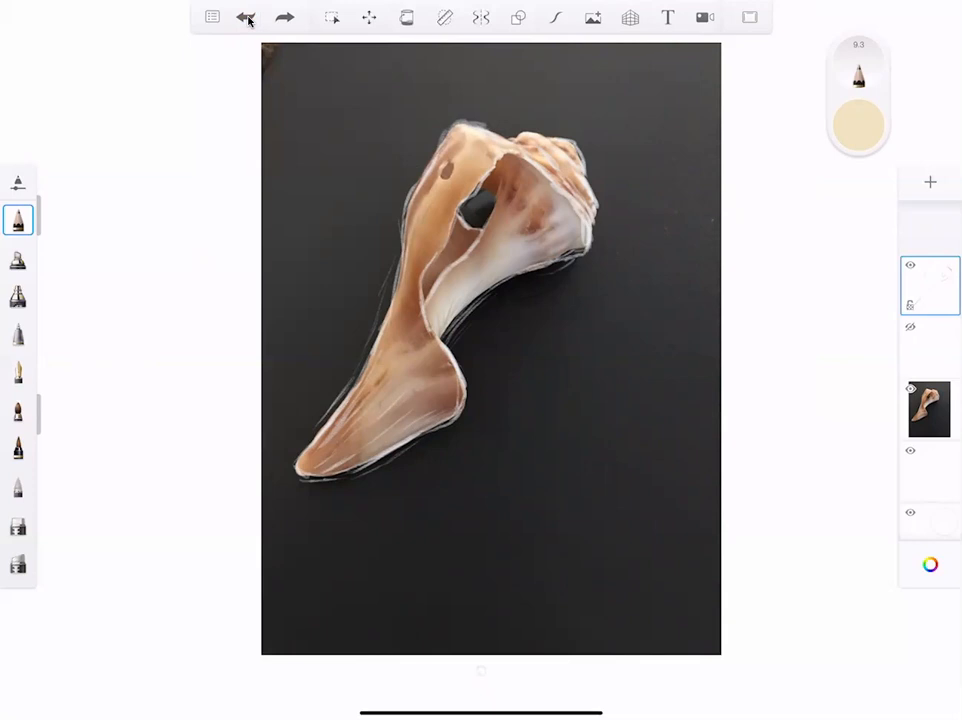
On a new top layer, sketch short pencil accent strokes around the shell's lower edge, flared lip, right underside and upper left side.
{"action": "left_click_drag", "start_coordinate": [393, 470], "coordinate": [433, 454]}
{"action": "left_click_drag", "start_coordinate": [474, 394], "coordinate": [468, 422]}
{"action": "left_click_drag", "start_coordinate": [548, 292], "coordinate": [591, 266]}
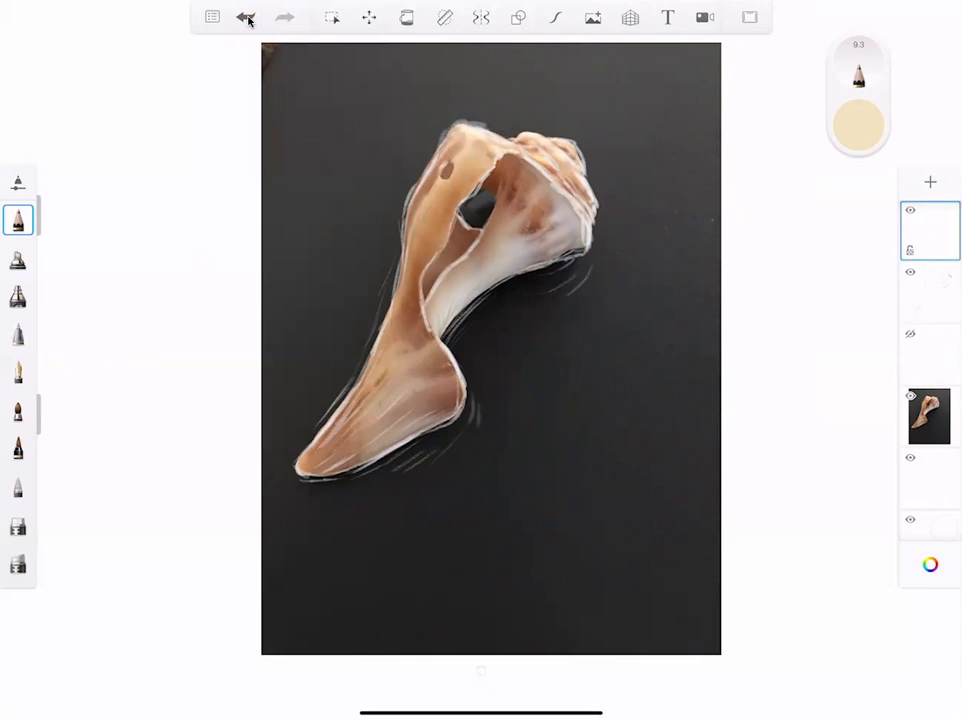
{"action": "left_click_drag", "start_coordinate": [417, 157], "coordinate": [408, 171]}
Sketch light pencil strokes fanning out downward from below the shell's pointed tip.
{"action": "mouse_move", "coordinate": [298, 497]}
{"action": "left_mouse_down"}
{"action": "mouse_move", "coordinate": [267, 533]}
{"action": "mouse_move", "coordinate": [268, 566]}
{"action": "left_mouse_up"}
{"action": "left_click_drag", "start_coordinate": [300, 525], "coordinate": [272, 592]}
{"action": "left_click_drag", "start_coordinate": [345, 535], "coordinate": [315, 612]}
{"action": "left_click_drag", "start_coordinate": [419, 546], "coordinate": [417, 579]}
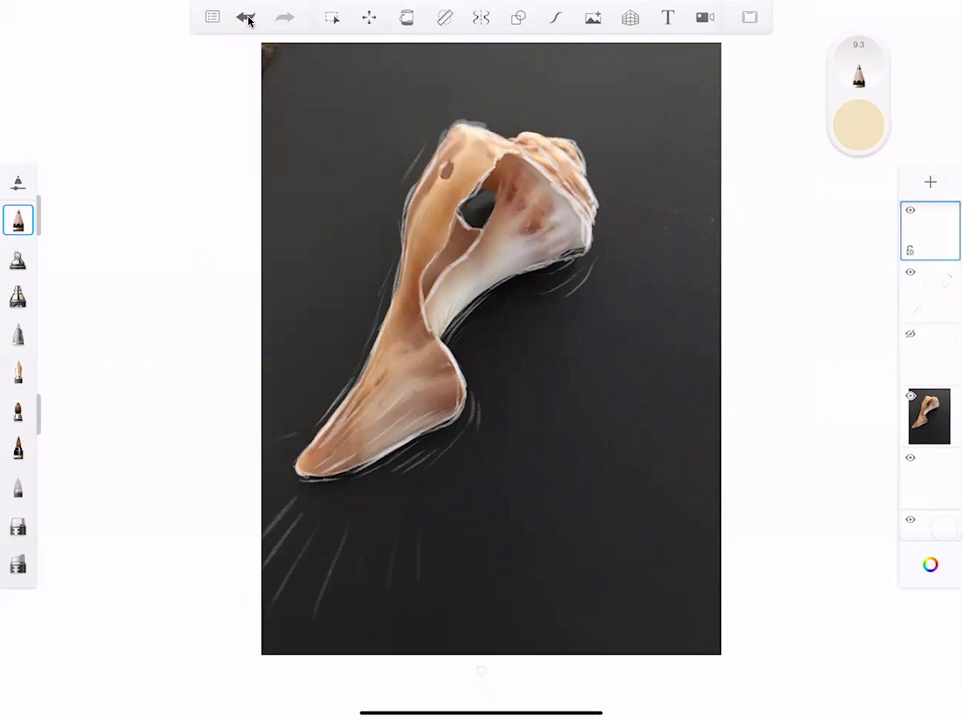
Draw long flowing pencil curves sweeping from beneath the shell's right end down to the bottom edge of the canvas.
{"action": "mouse_move", "coordinate": [516, 648]}
{"action": "left_mouse_down"}
{"action": "mouse_move", "coordinate": [608, 549]}
{"action": "mouse_move", "coordinate": [585, 431]}
{"action": "mouse_move", "coordinate": [558, 386]}
{"action": "left_mouse_up"}
{"action": "left_click_drag", "start_coordinate": [630, 488], "coordinate": [607, 660]}
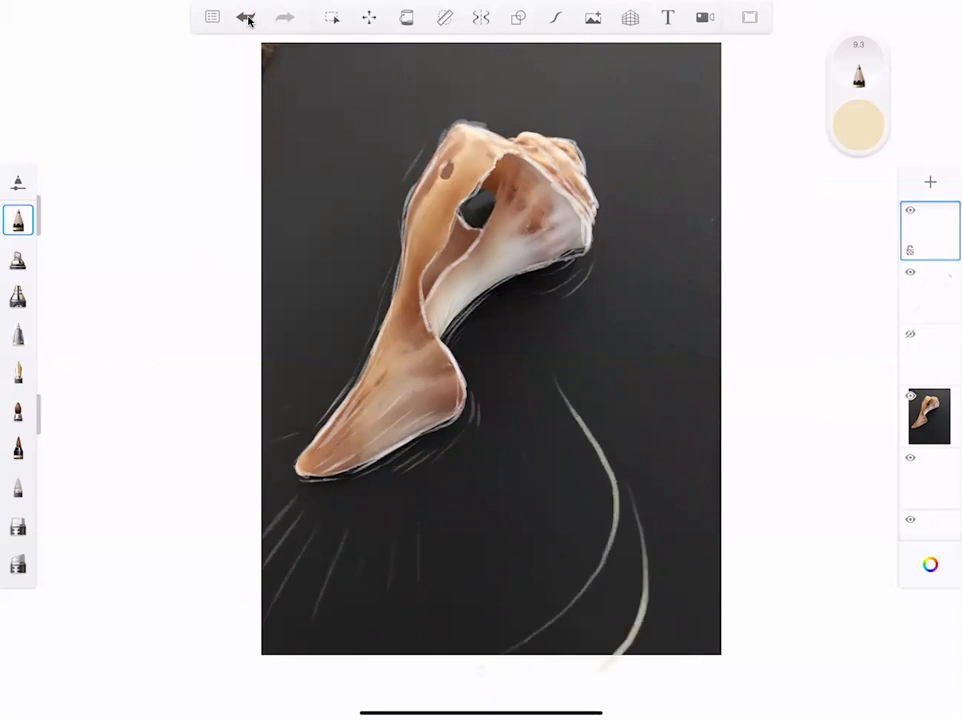
{"action": "left_click_drag", "start_coordinate": [636, 460], "coordinate": [643, 680]}
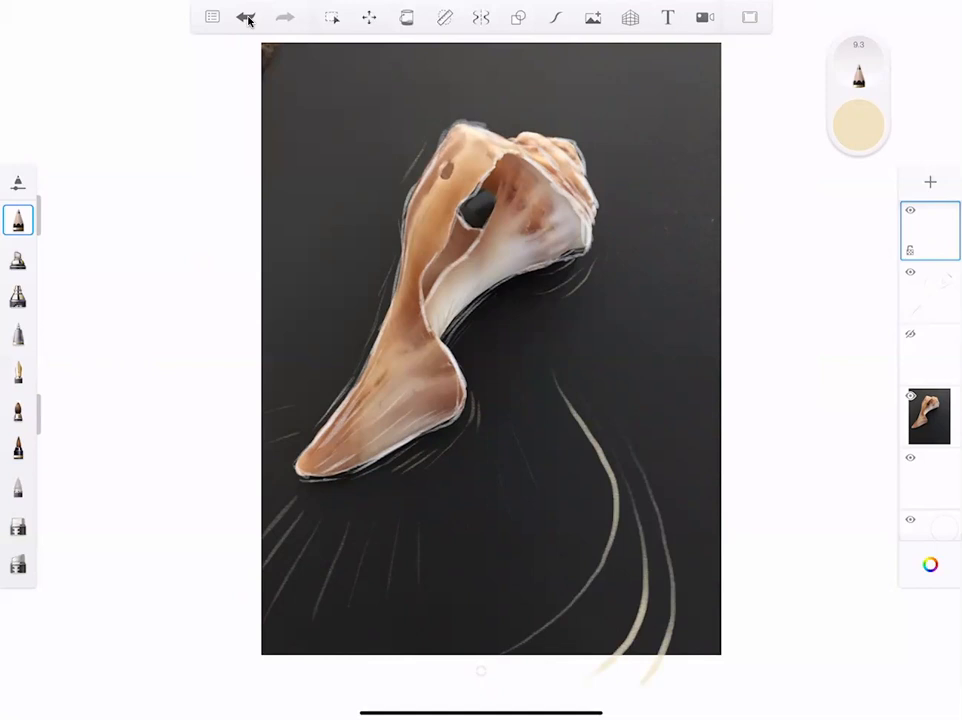
{"action": "left_click_drag", "start_coordinate": [590, 508], "coordinate": [579, 566]}
{"action": "left_click_drag", "start_coordinate": [659, 443], "coordinate": [712, 568]}
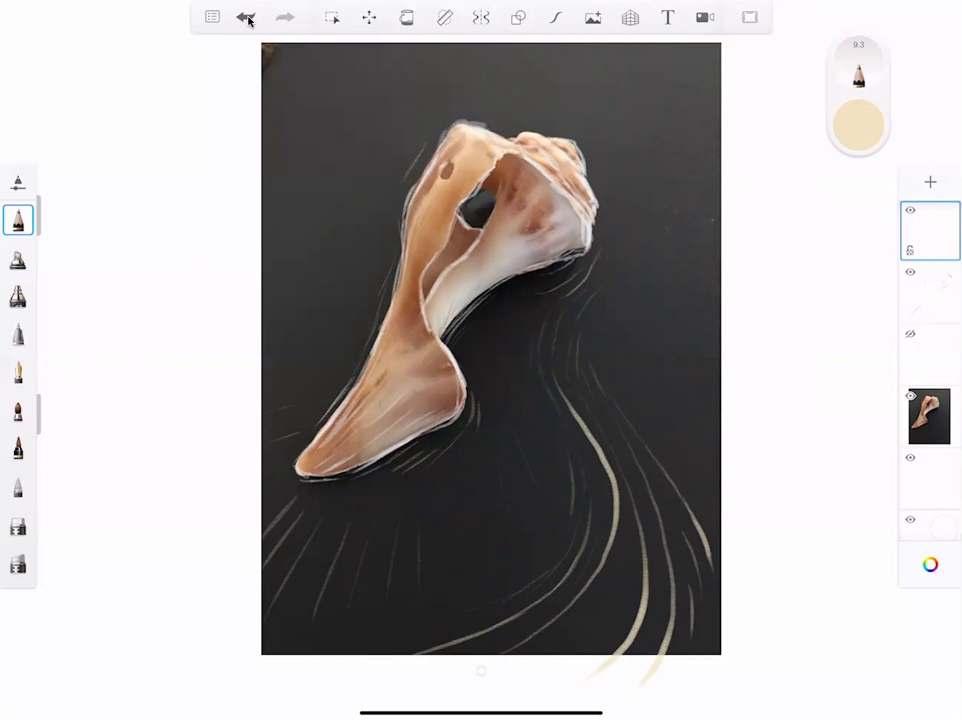
{"action": "left_click_drag", "start_coordinate": [541, 328], "coordinate": [580, 284]}
{"action": "mouse_move", "coordinate": [567, 450]}
{"action": "left_mouse_down"}
{"action": "mouse_move", "coordinate": [556, 509]}
{"action": "mouse_move", "coordinate": [478, 574]}
{"action": "left_mouse_up"}
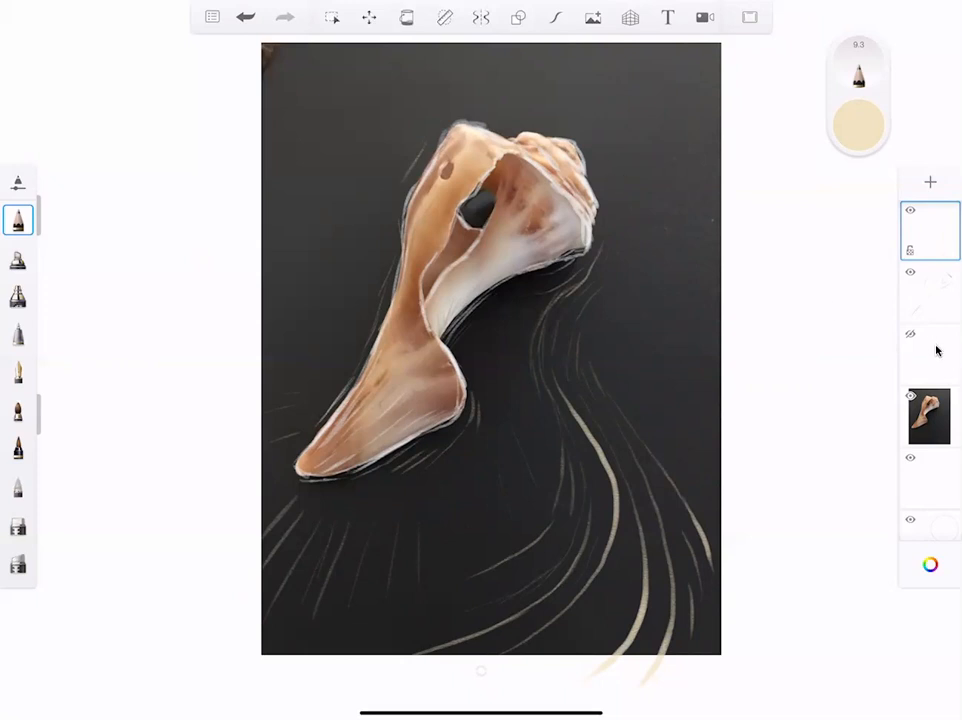
Toggle the visibility of the pencil drawing above the photo to compare the image with and without the strokes.
{"action": "left_click", "coordinate": [910, 212]}
{"action": "left_click", "coordinate": [910, 212]}
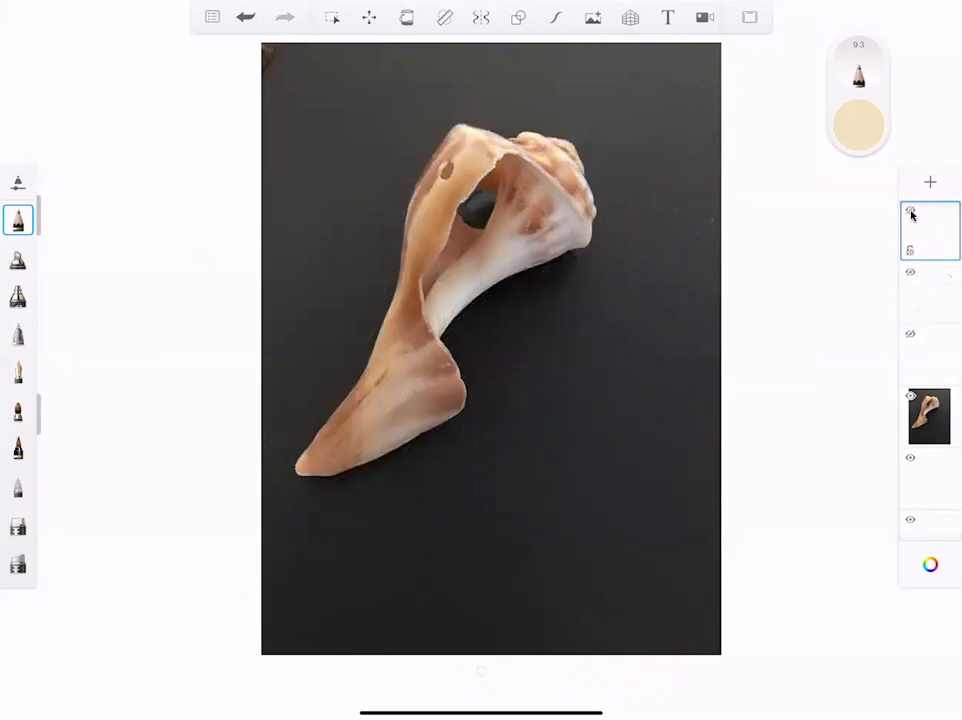